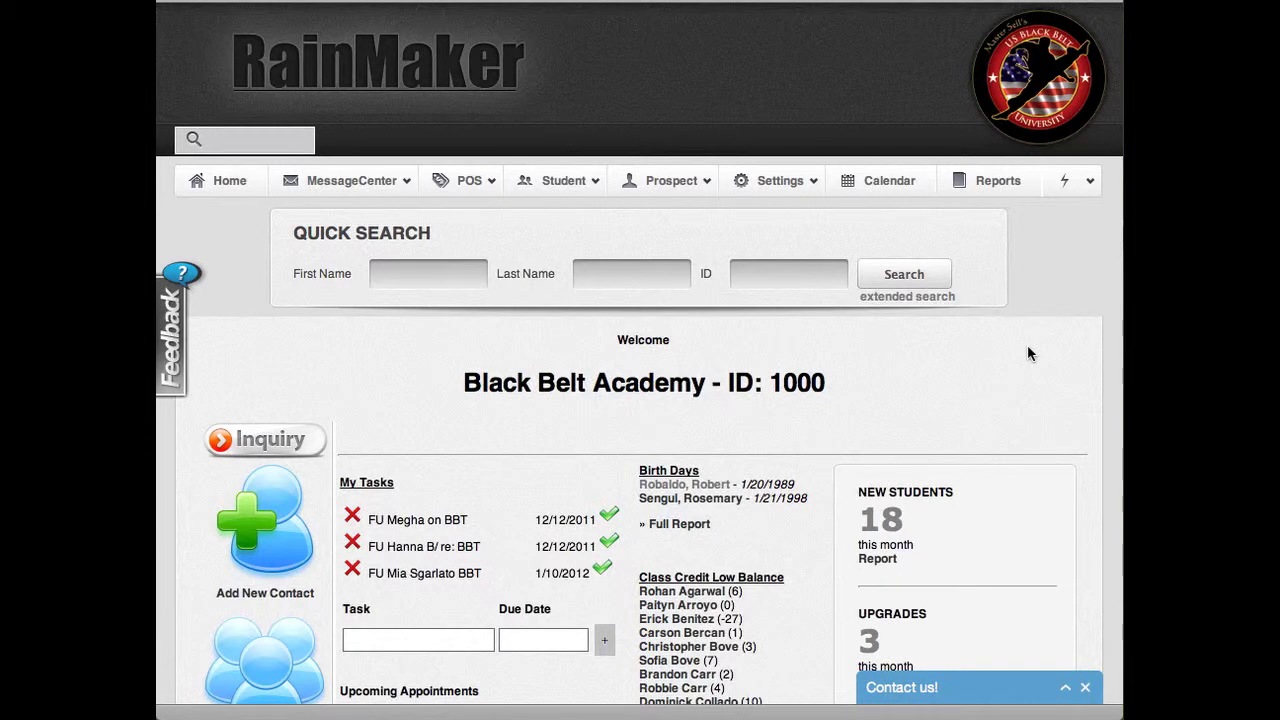
mouse_move(566, 189)
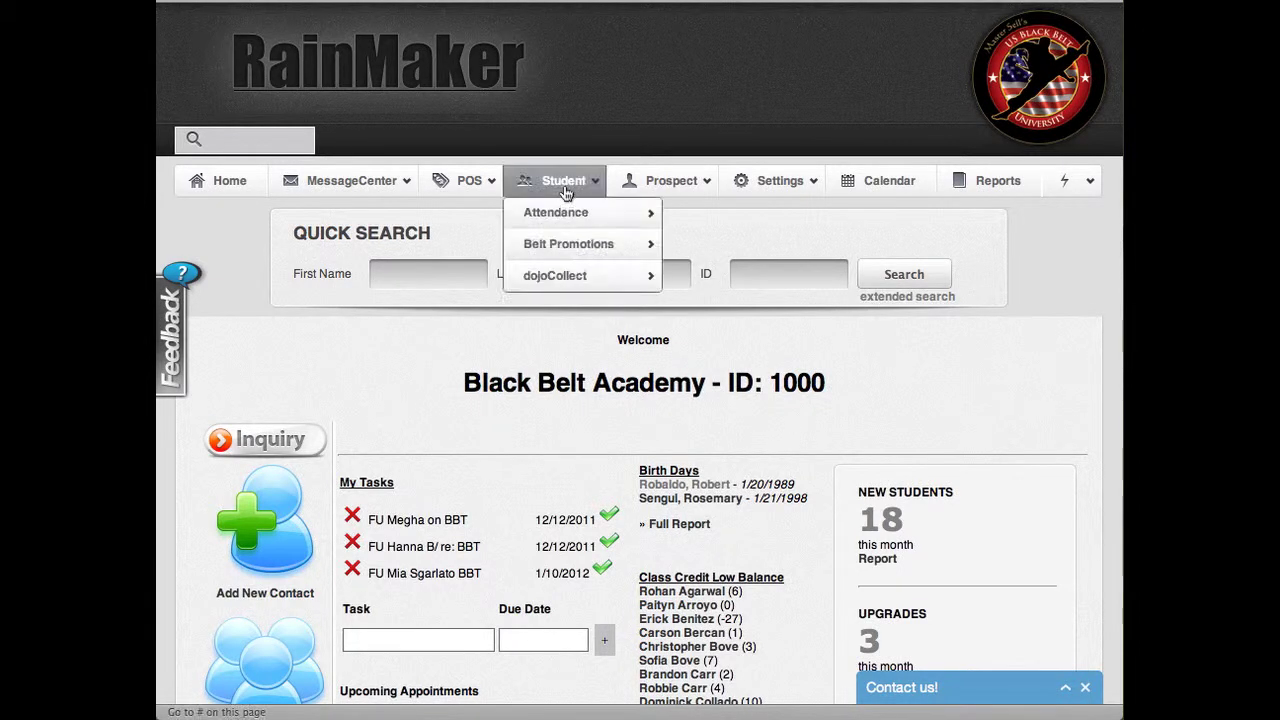
mouse_move(560, 213)
mouse_move(708, 218)
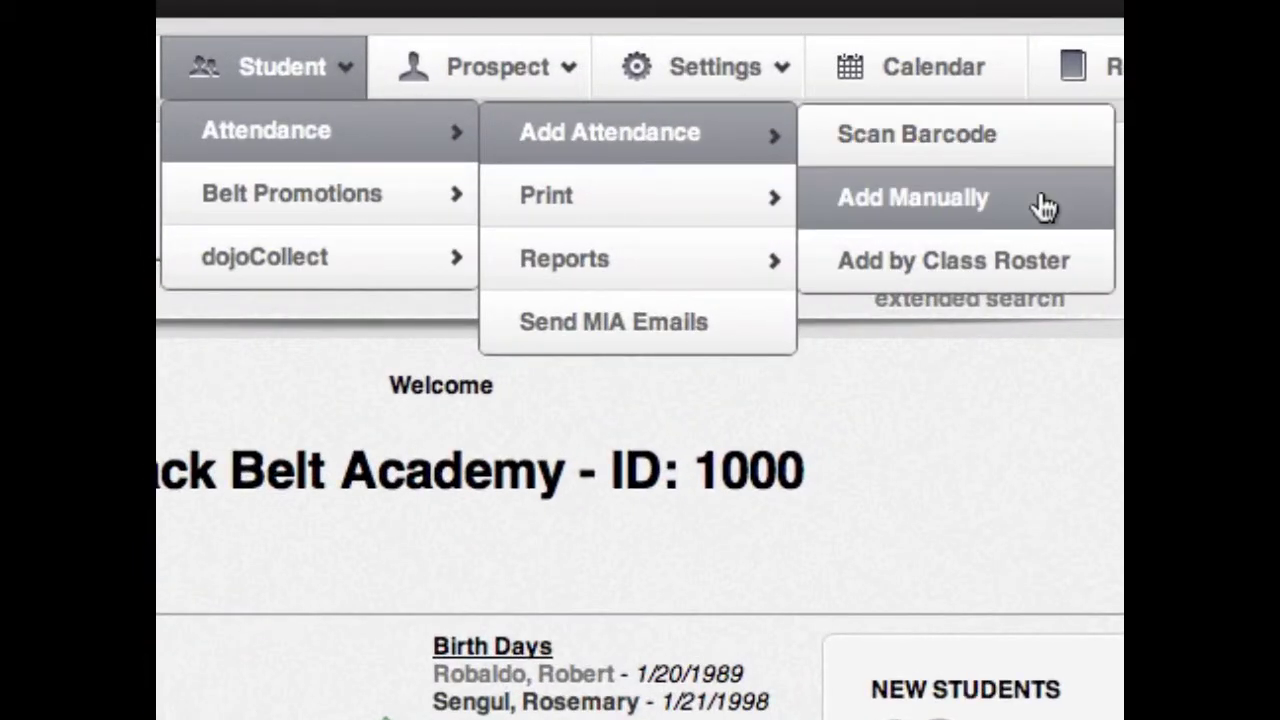
left_click(1093, 276)
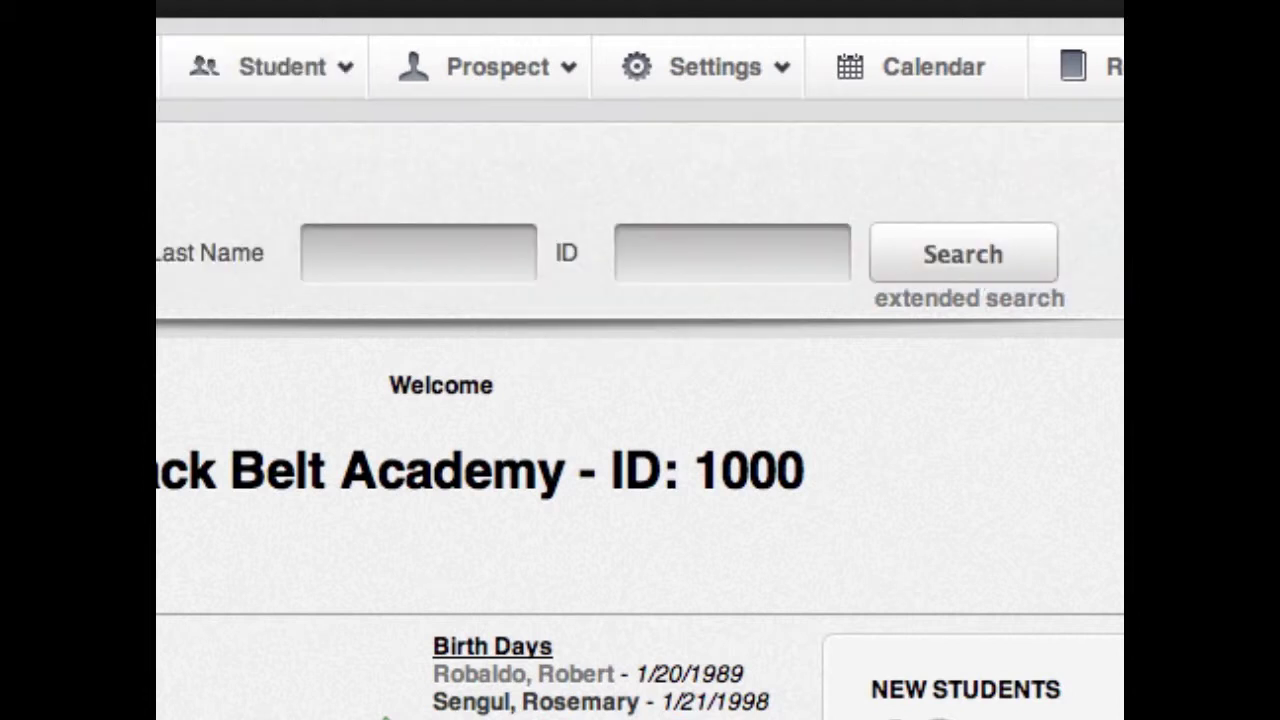
Step: Open the class settings page and review the list of existing classes
mouse_move(688, 97)
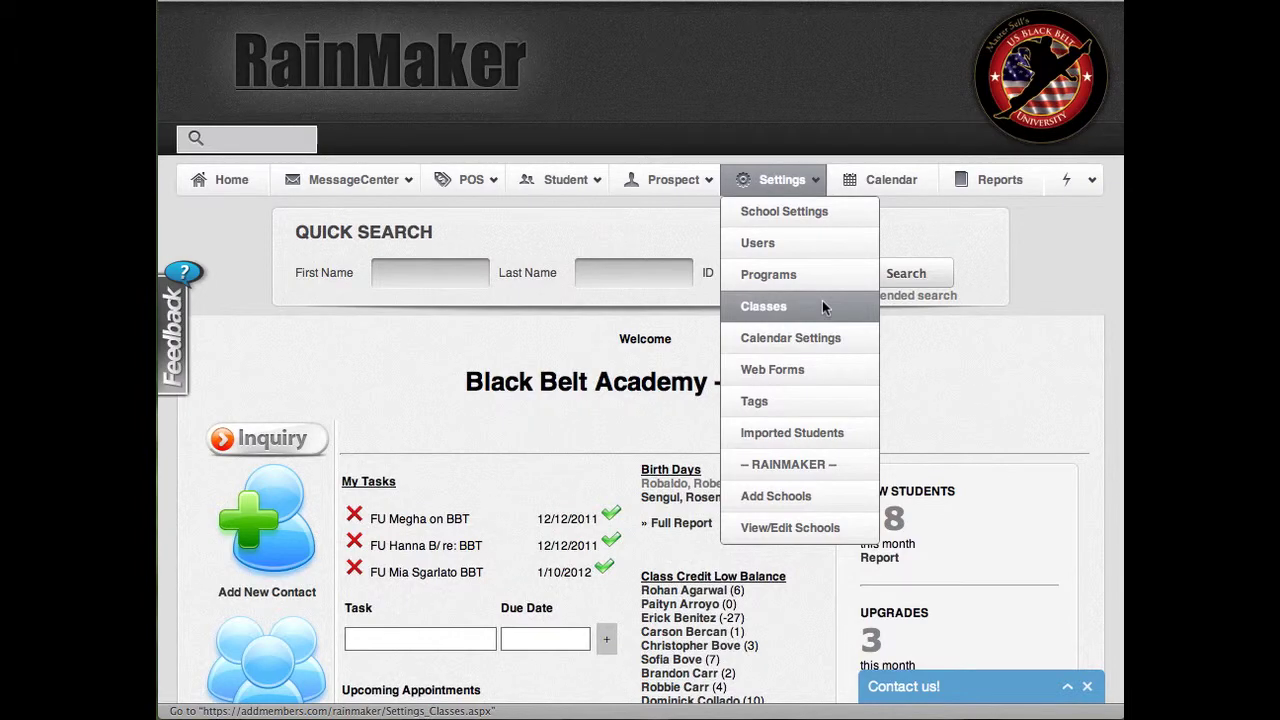
left_click(822, 303)
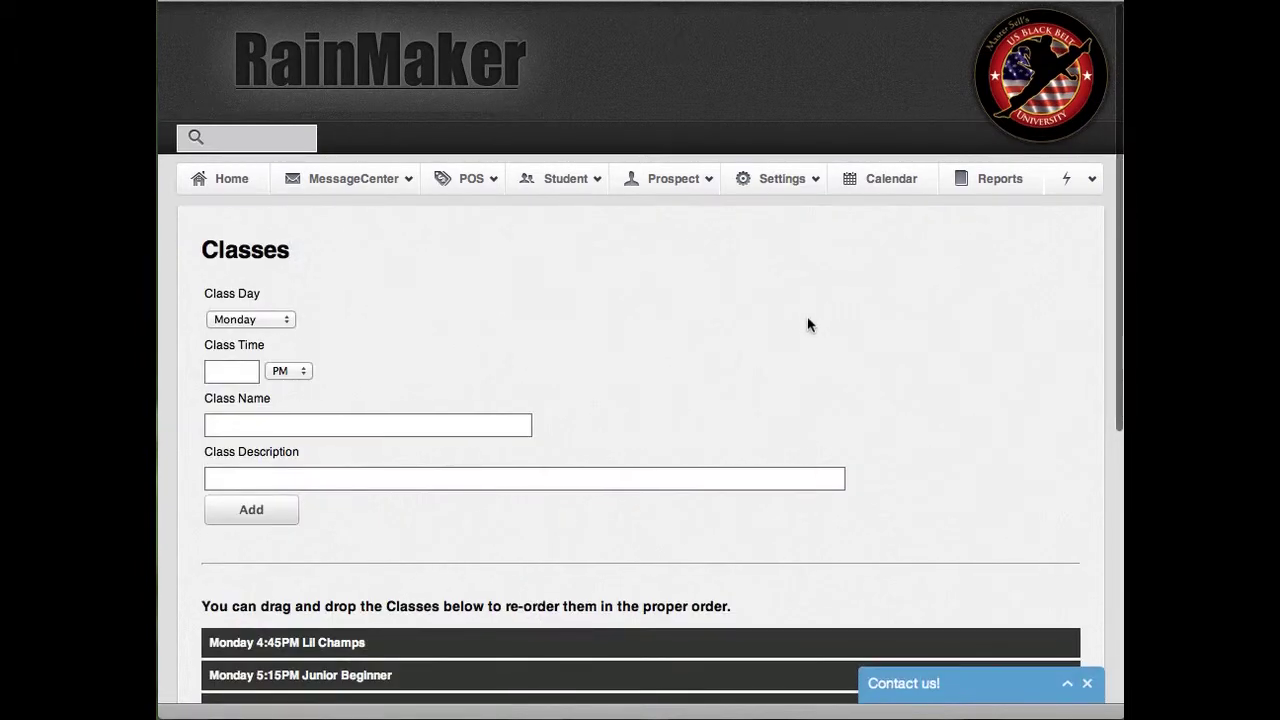
scroll(808, 324, "down", 8)
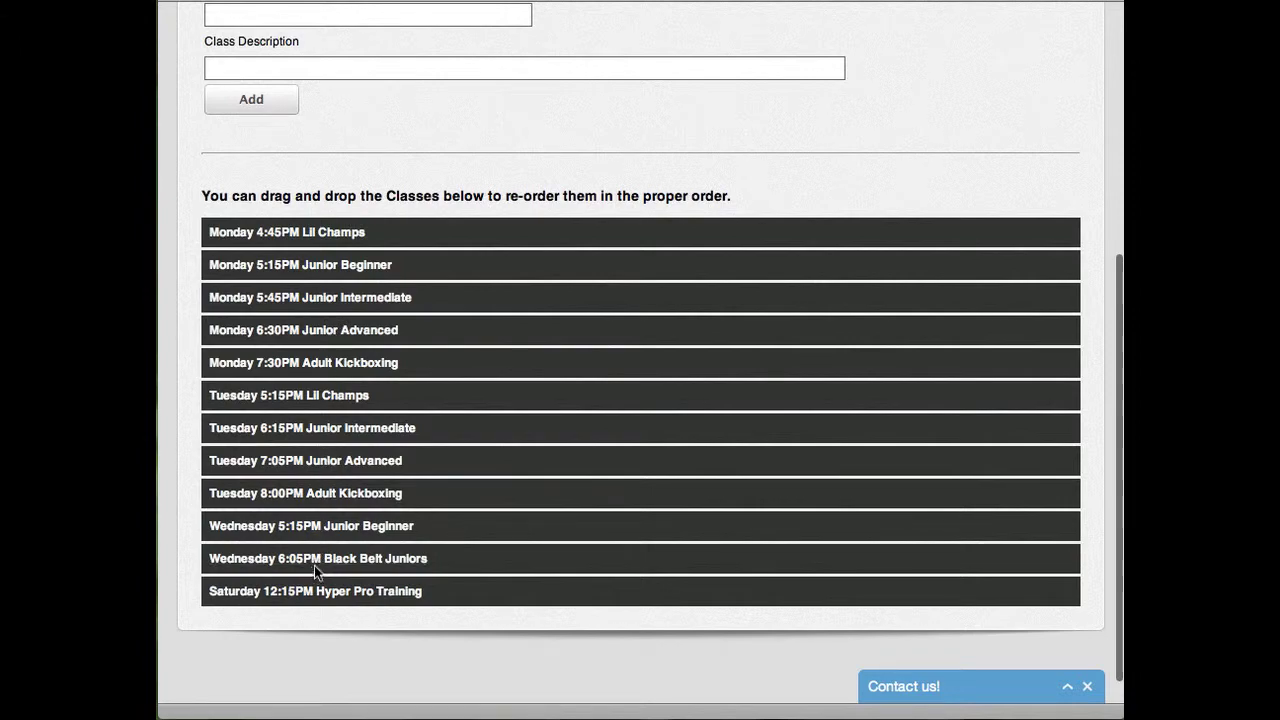
scroll(695, 190, "up", 5)
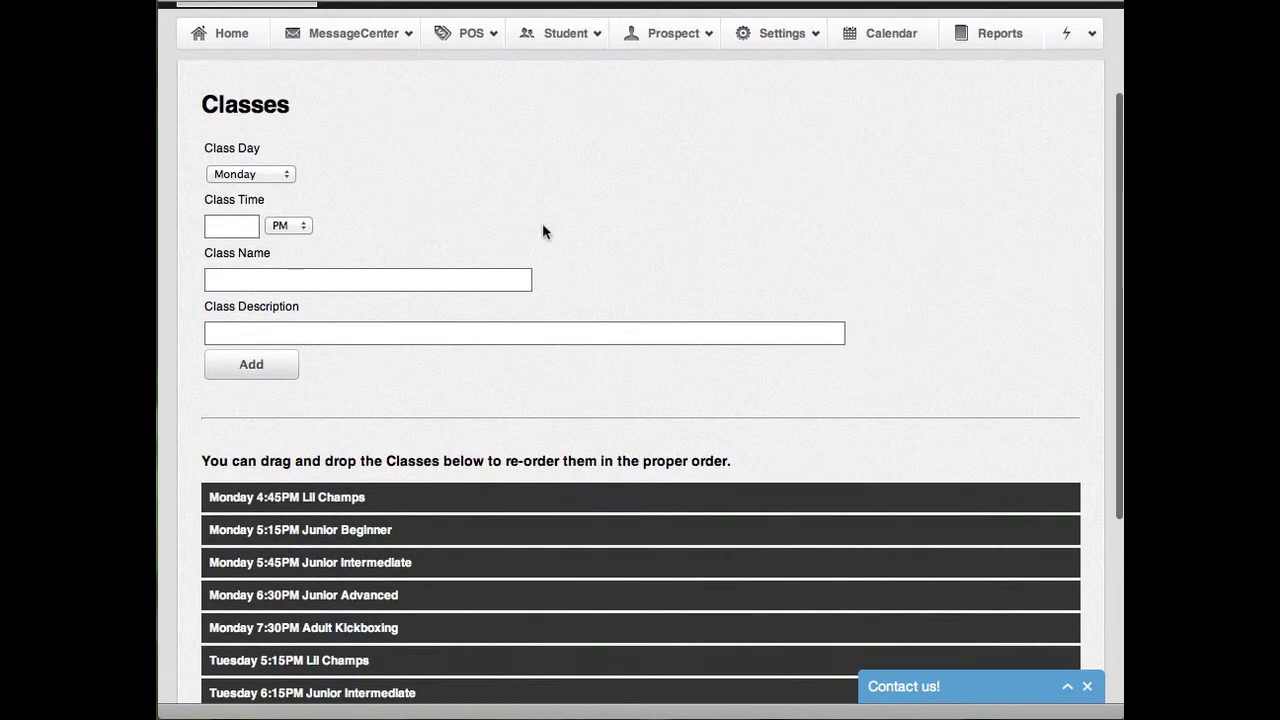
scroll(486, 224, "down", 4)
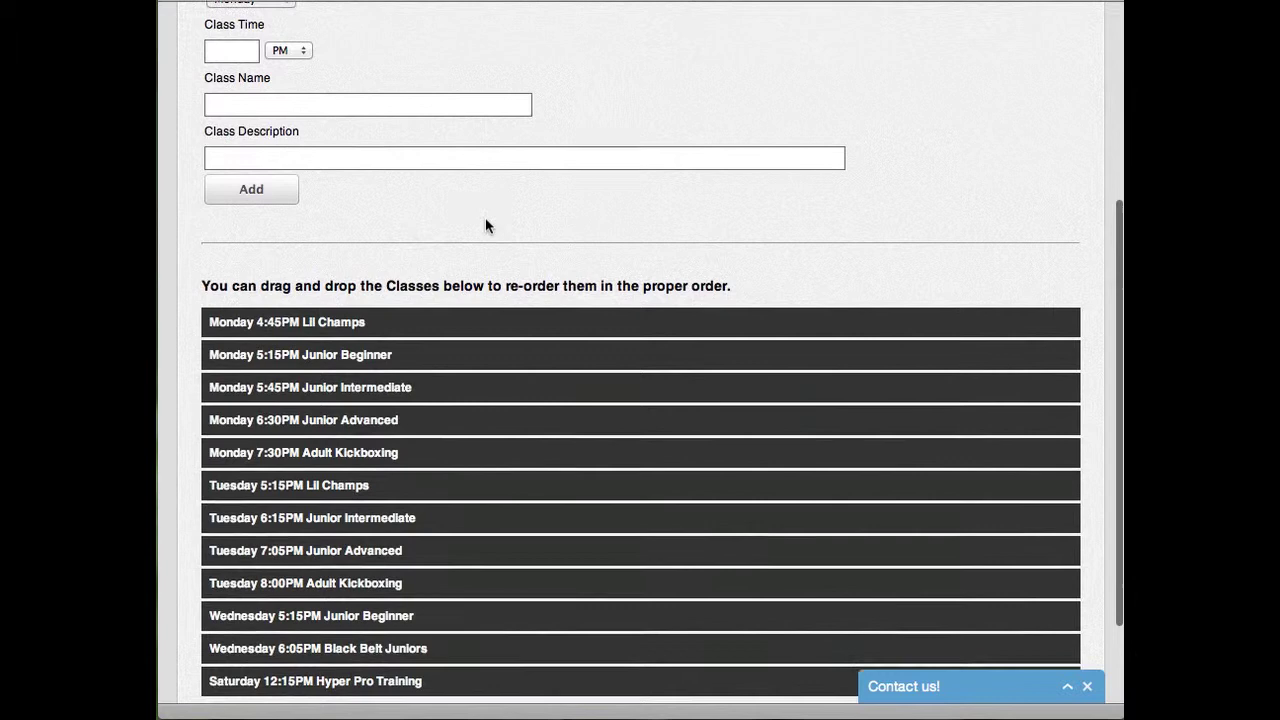
scroll(485, 220, "up", 5)
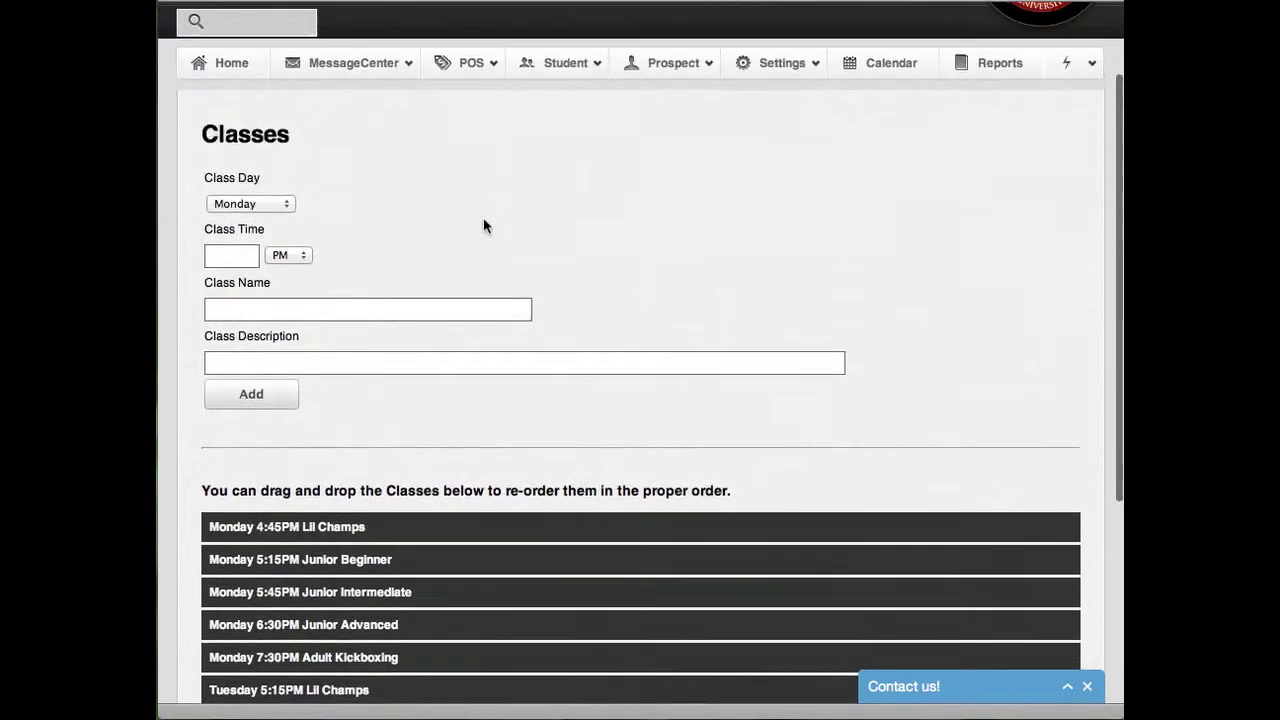
Step: Set the new class's day to Wednesday and its time to 6:45 PM
left_click(282, 205)
left_click(266, 236)
left_click(239, 258)
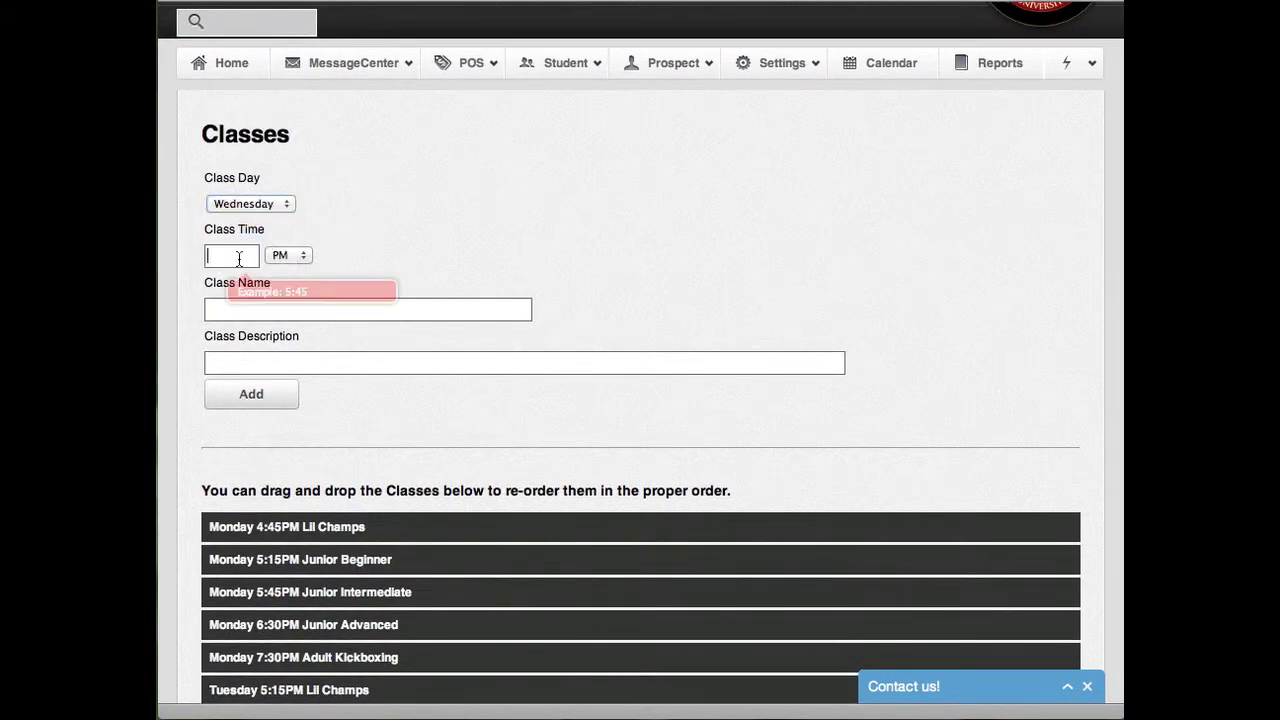
type("6:")
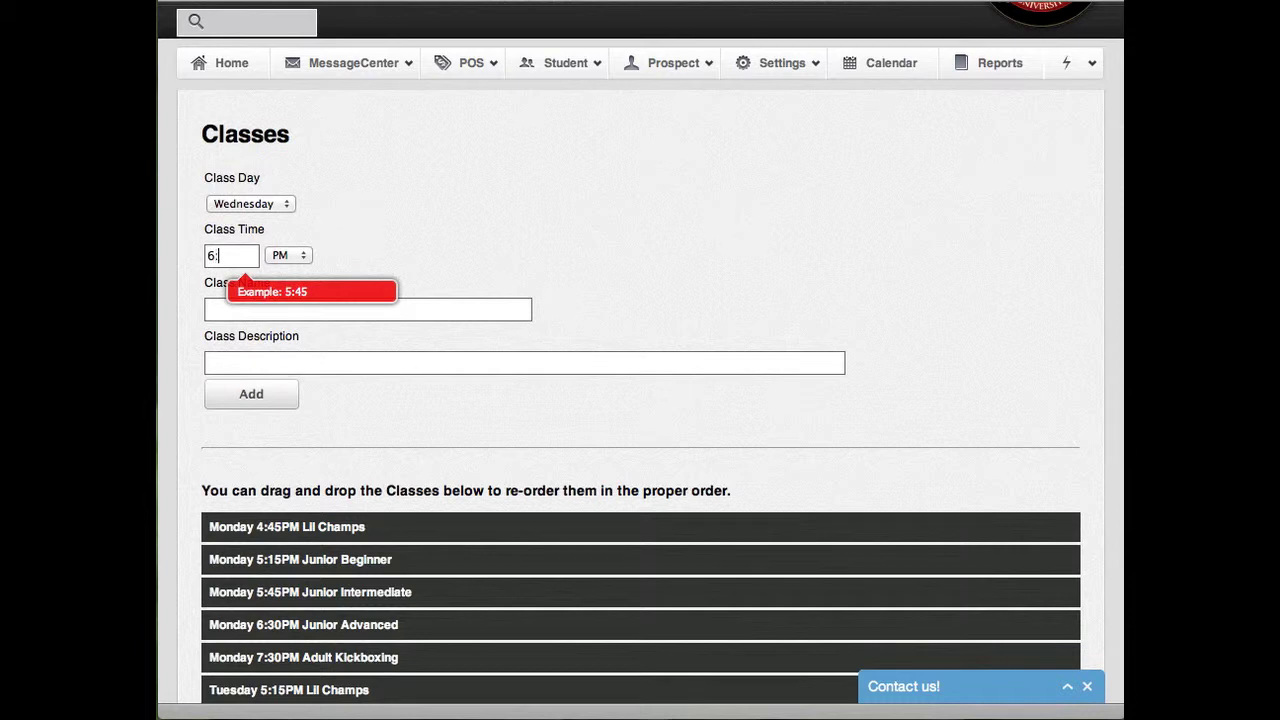
type("45")
key("Tab")
key("Tab")
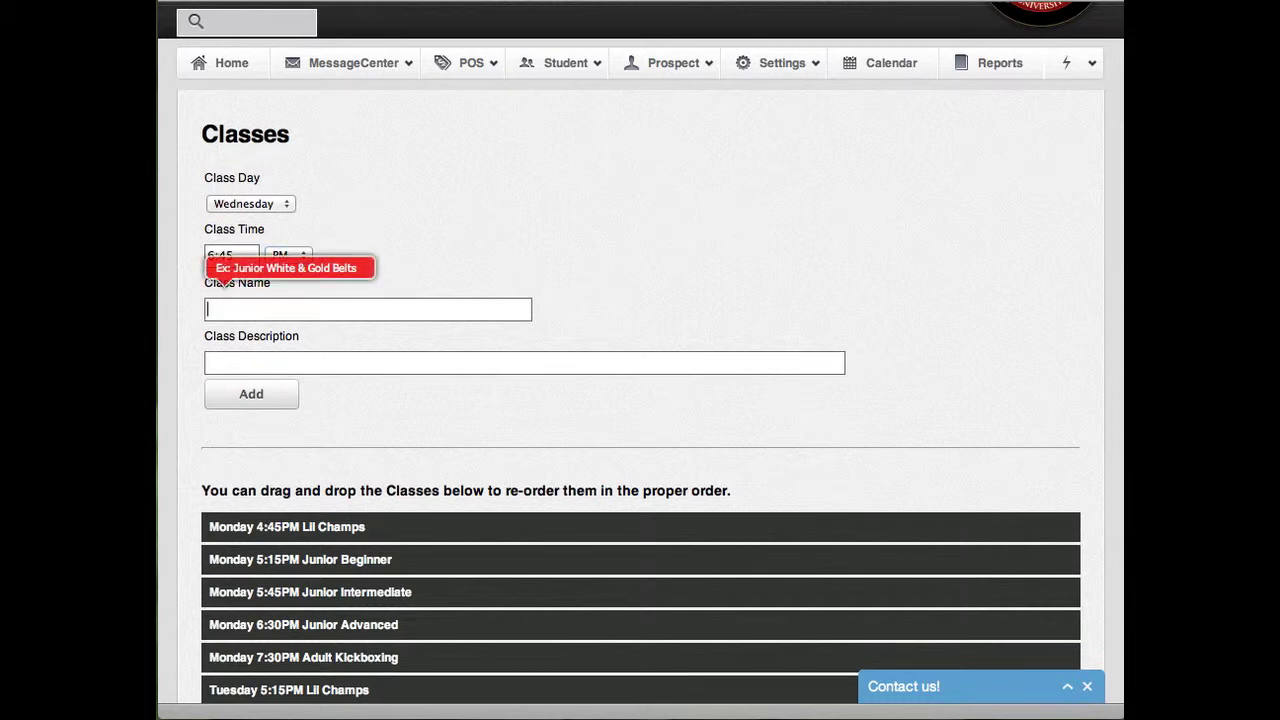
Step: Add the class with the name "Junior Advanced" and the description "Red Belt and Up Ages 6 -12"
type("Junior Advanced")
key("Tab")
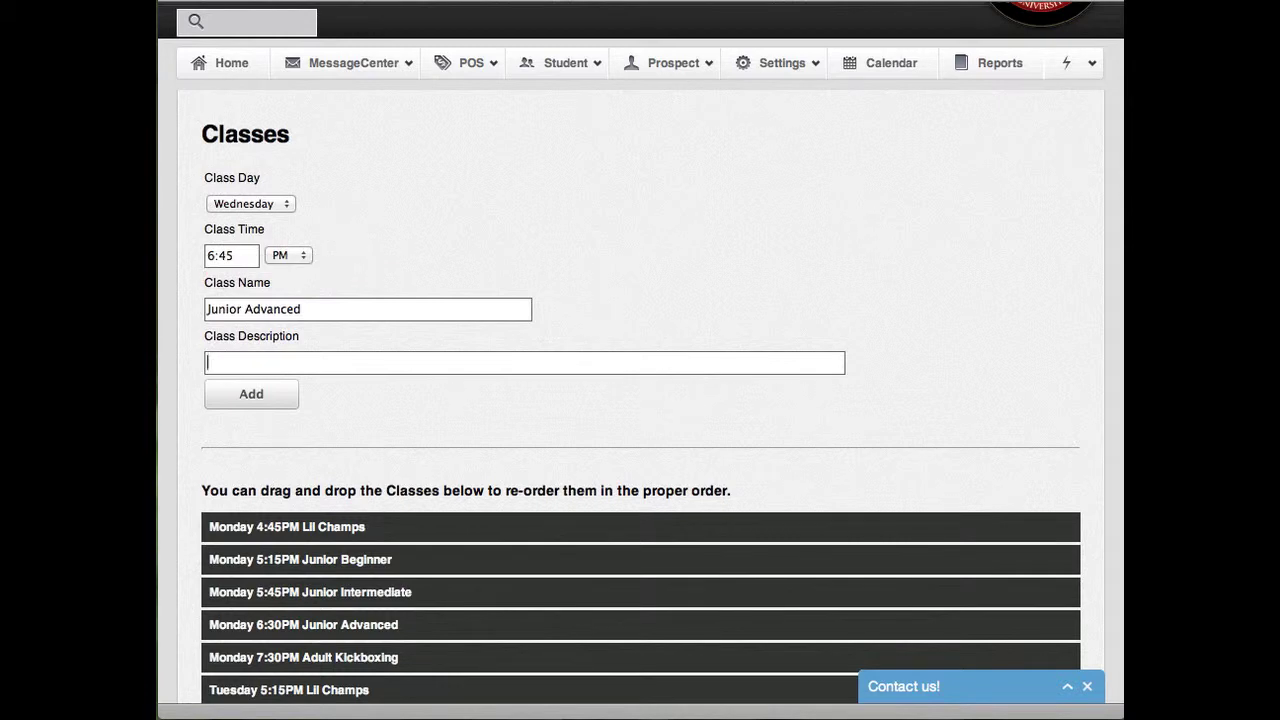
type("Red Belt and Up Ages 6 ")
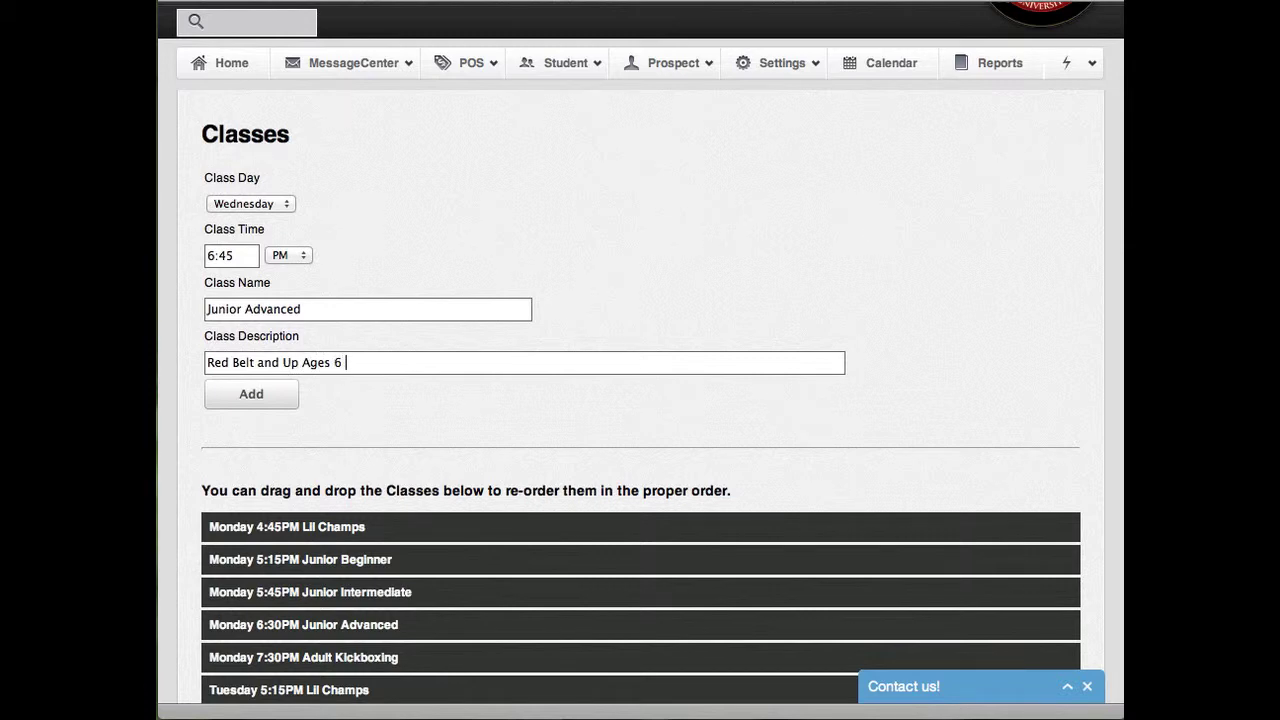
type("-12")
left_click(254, 400)
Step: Try to reorder the Wednesday 6:45PM Junior Advanced class by moving it below Saturday 12:15PM Hyper Pro Training
scroll(626, 344, "down", 5)
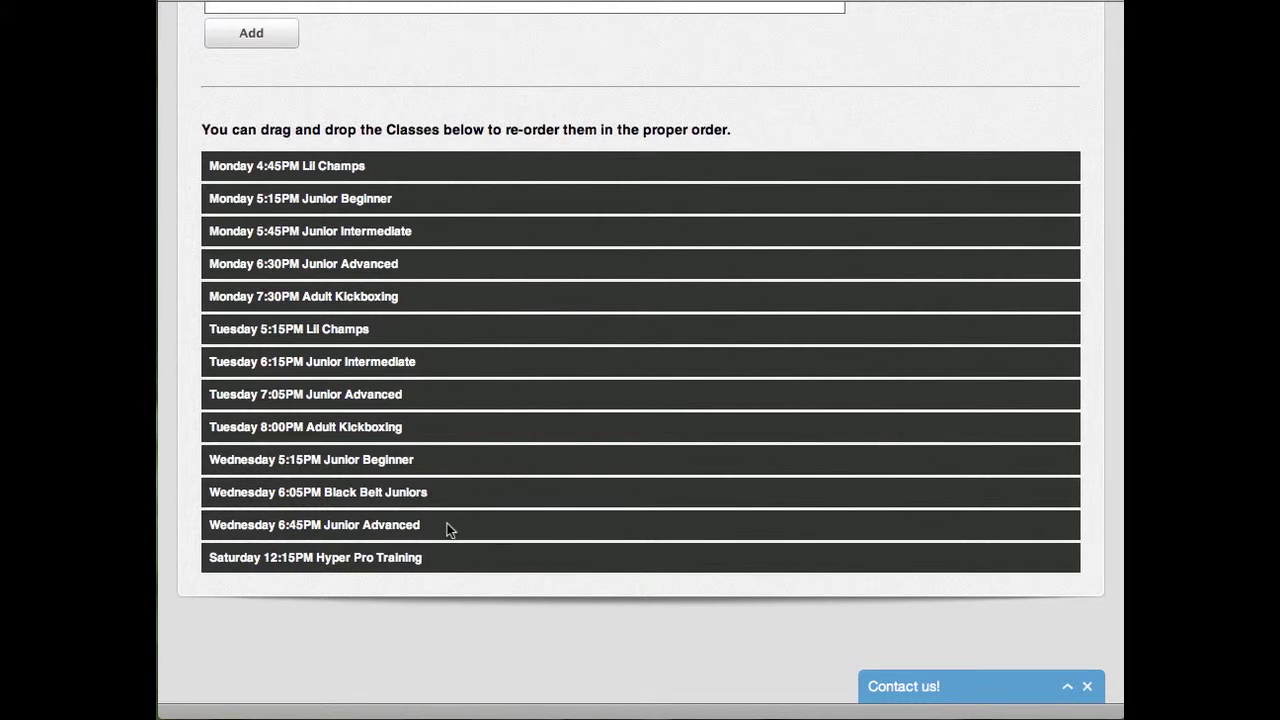
left_click_drag(449, 525, 444, 645)
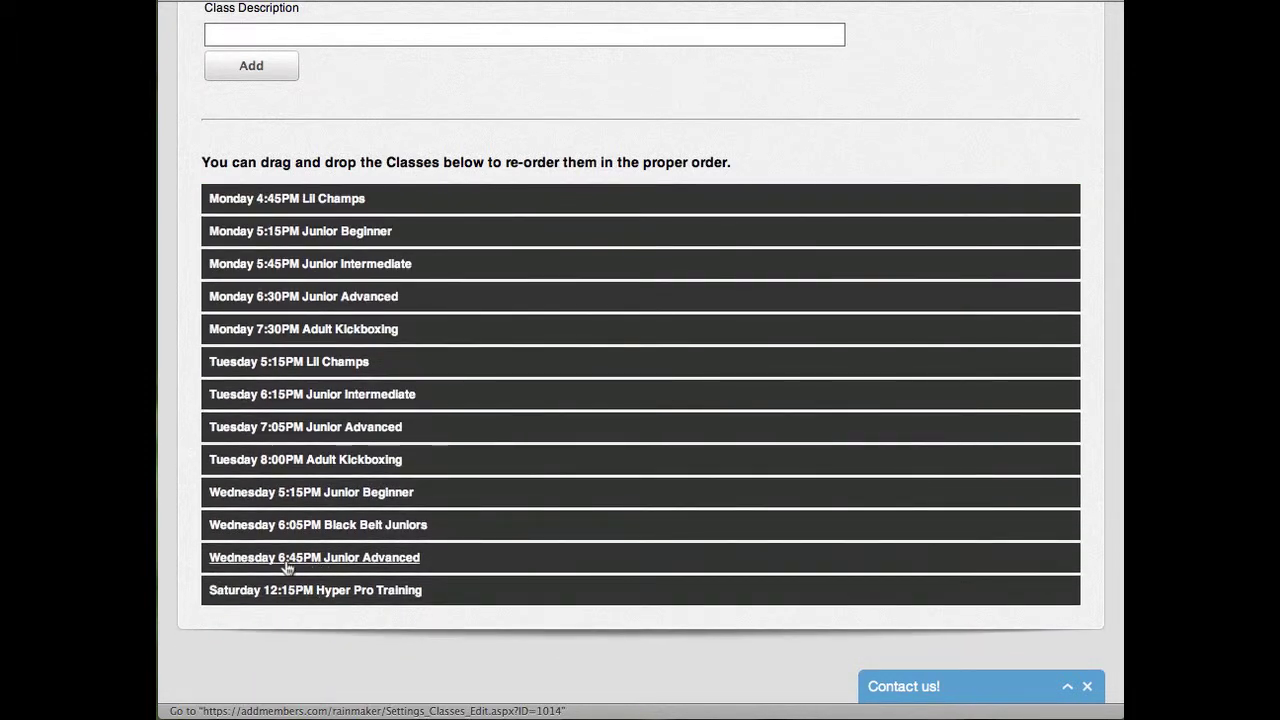
Step: Change the Wednesday 6:45PM Junior Advanced class description to "Red Belt and Up Ages 6 -14" and save the class
left_click(288, 566)
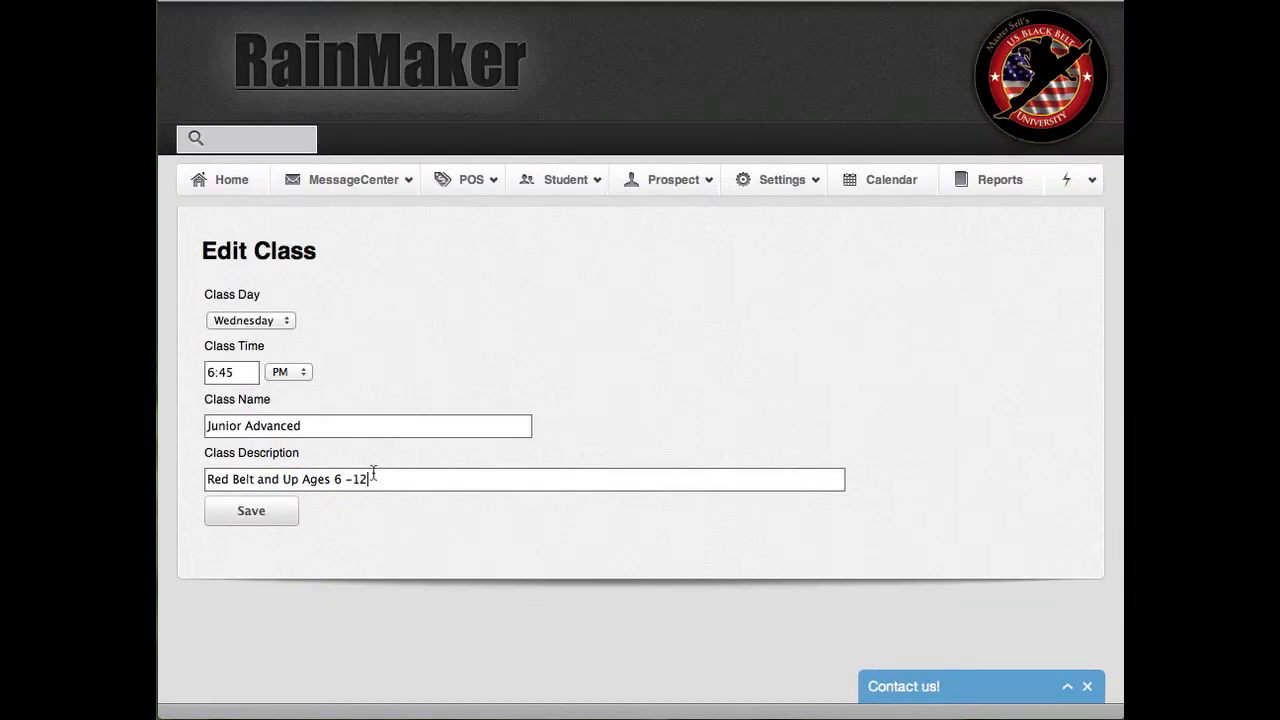
left_click(373, 477)
key("BackSpace")
type("4")
left_click(272, 514)
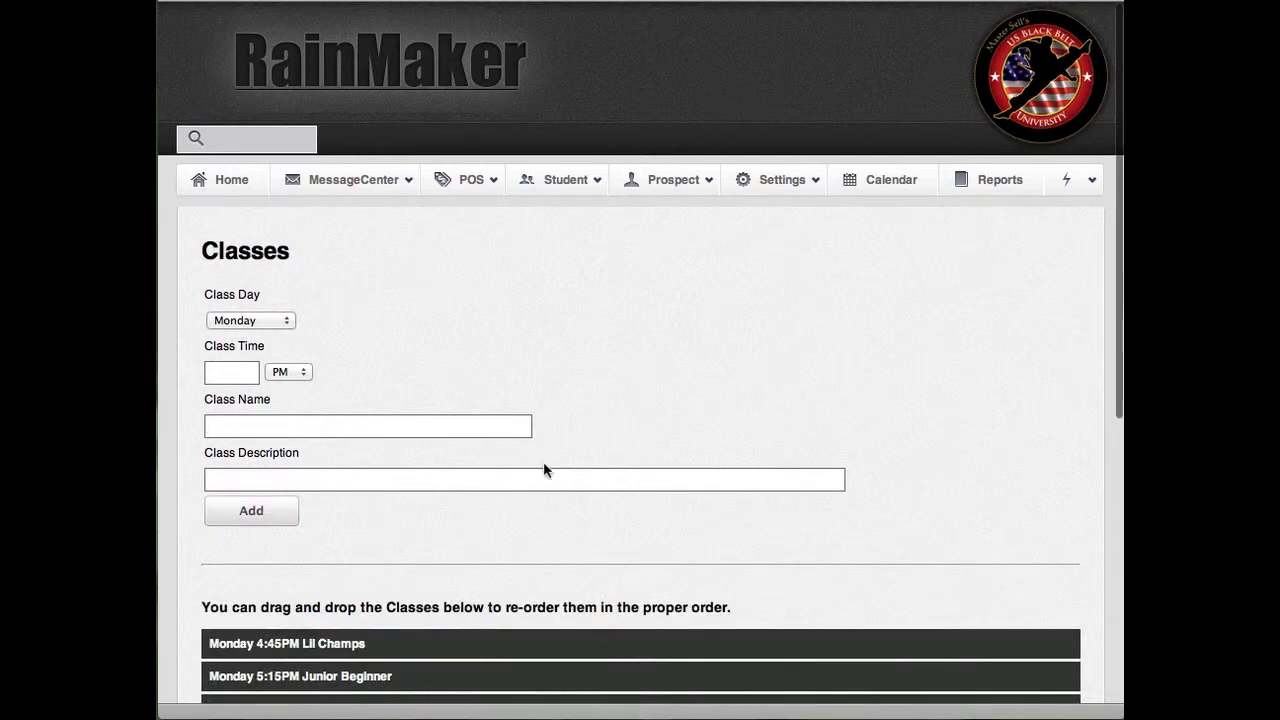
scroll(543, 466, "down", 5)
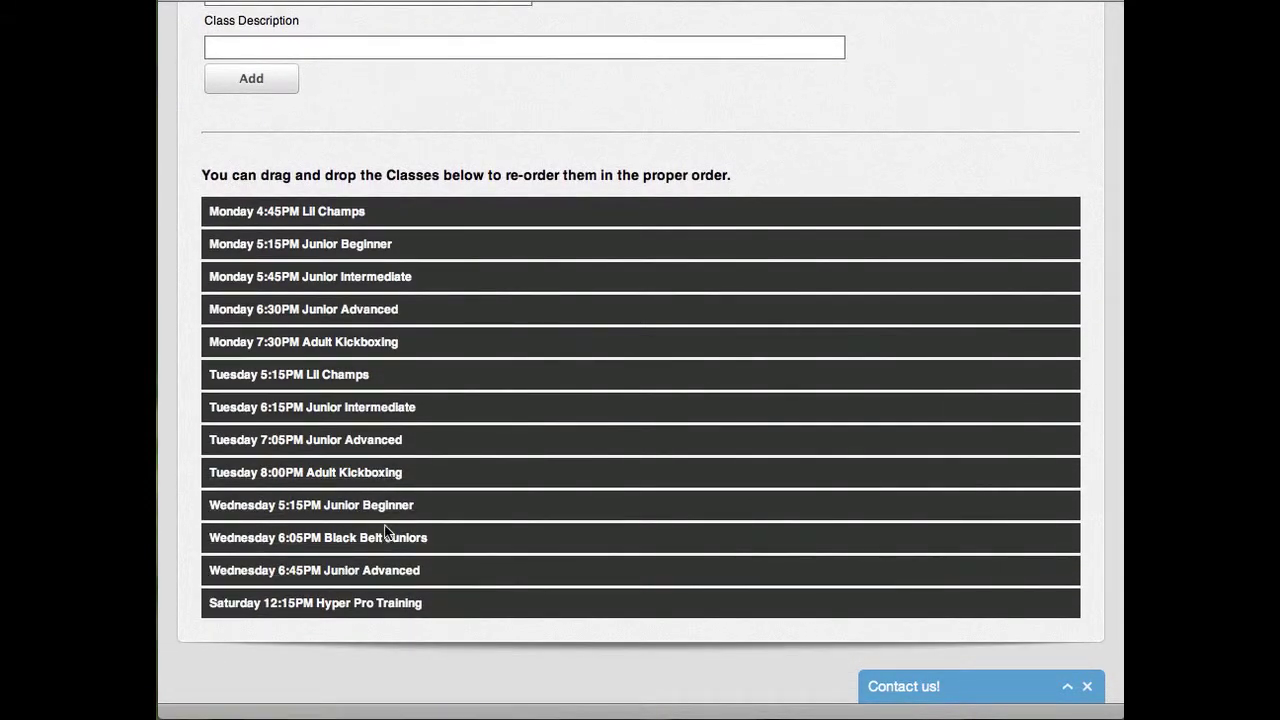
Step: Search the contacts by the test student's first name and open that student's record
scroll(385, 532, "up", 5)
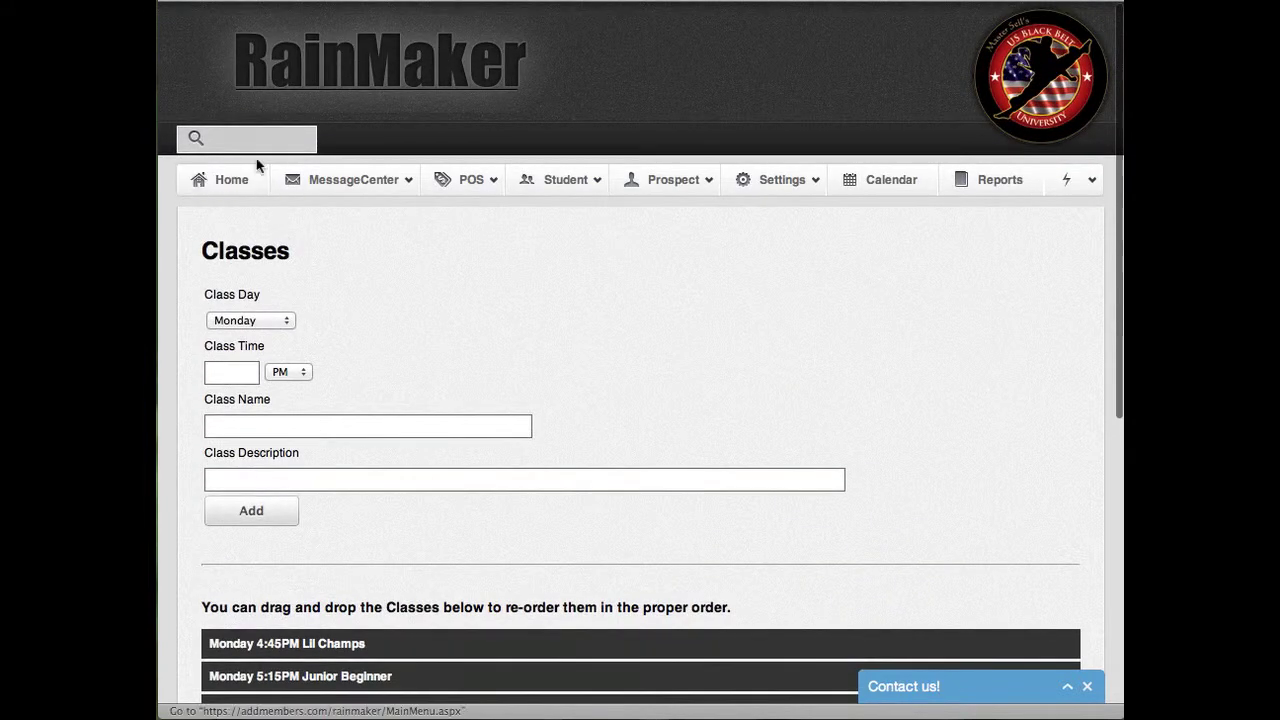
left_click(249, 140)
type("ty")
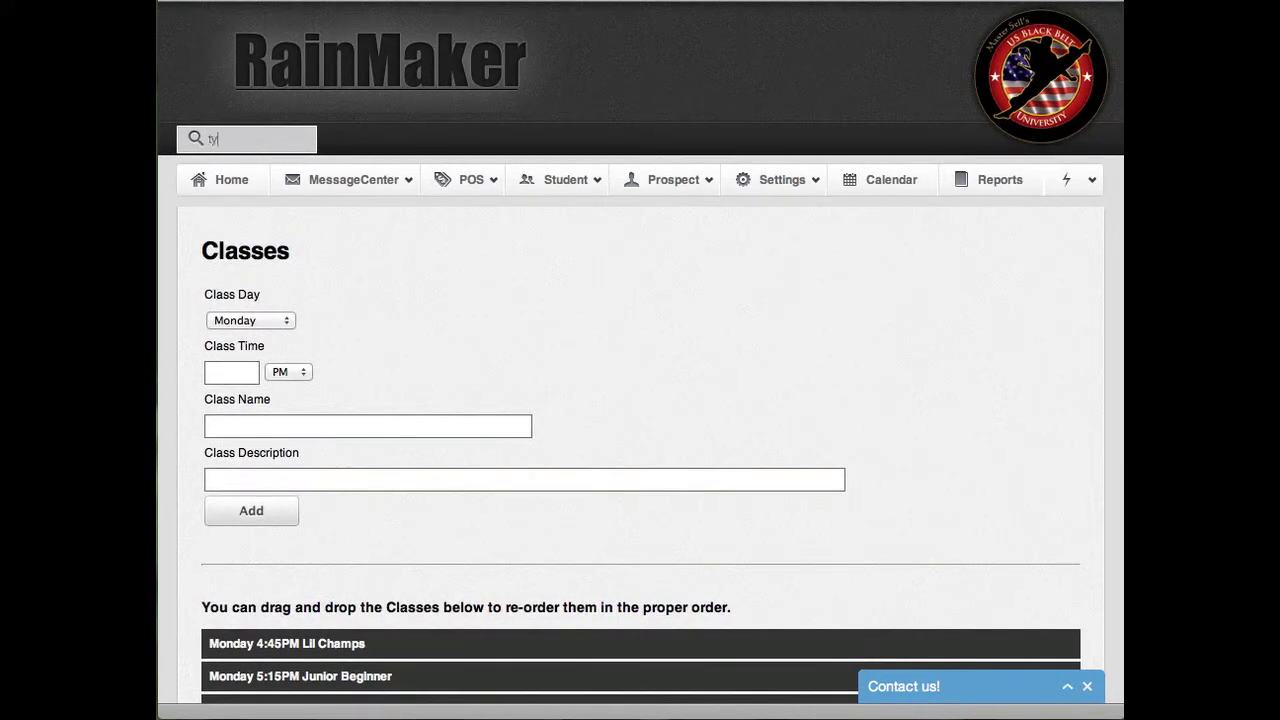
type("ler")
scroll(346, 326, "down", 4)
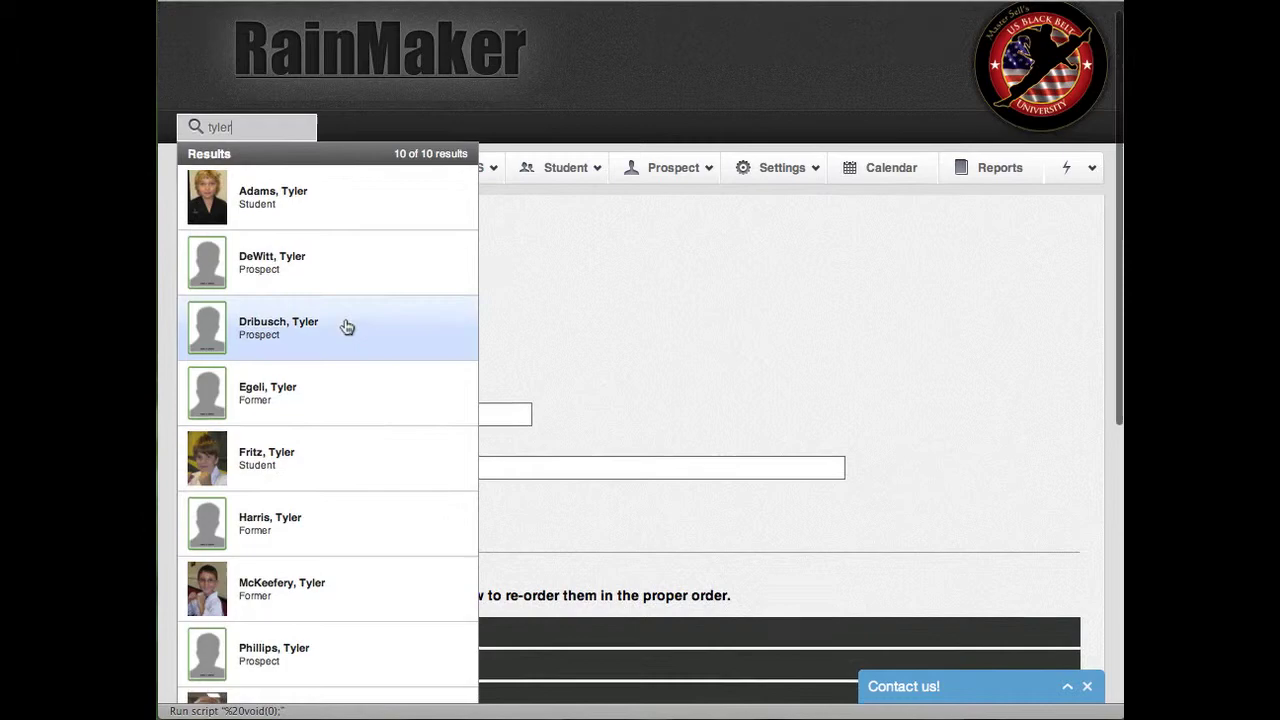
left_click(259, 602)
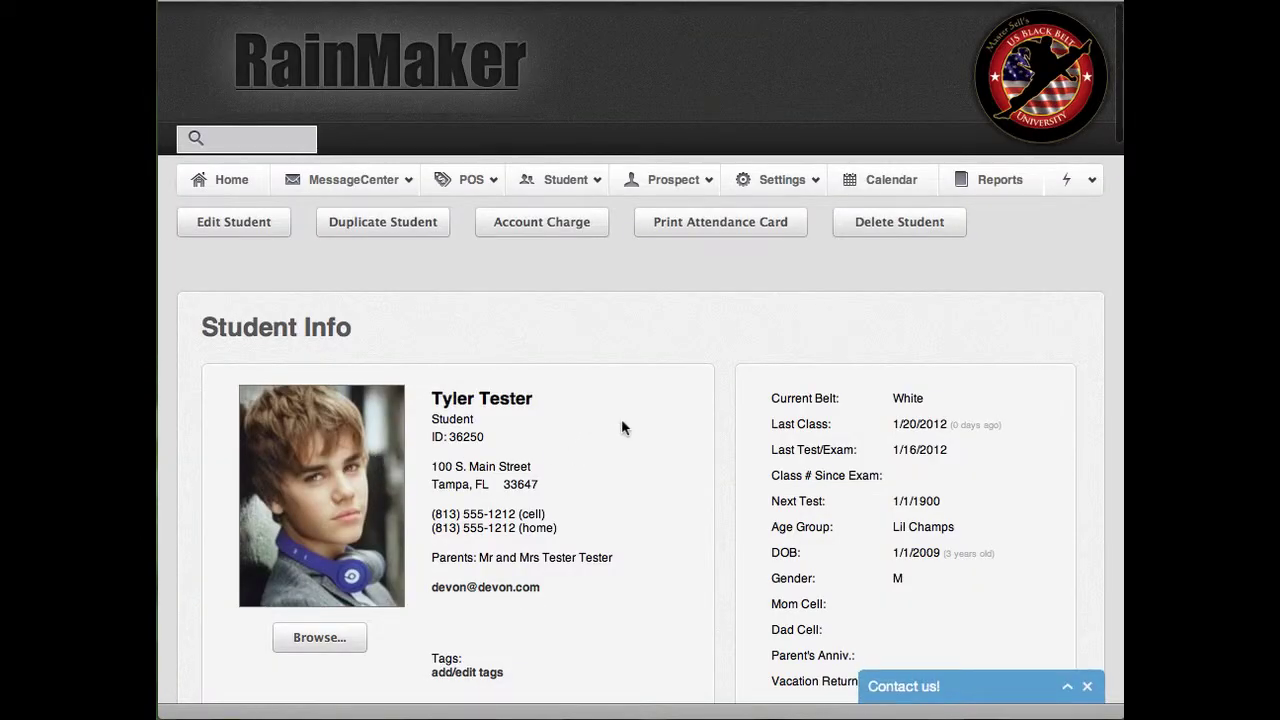
Step: Assign the Wednesday 6:45PM Junior Advanced class to the student
scroll(622, 425, "down", 15)
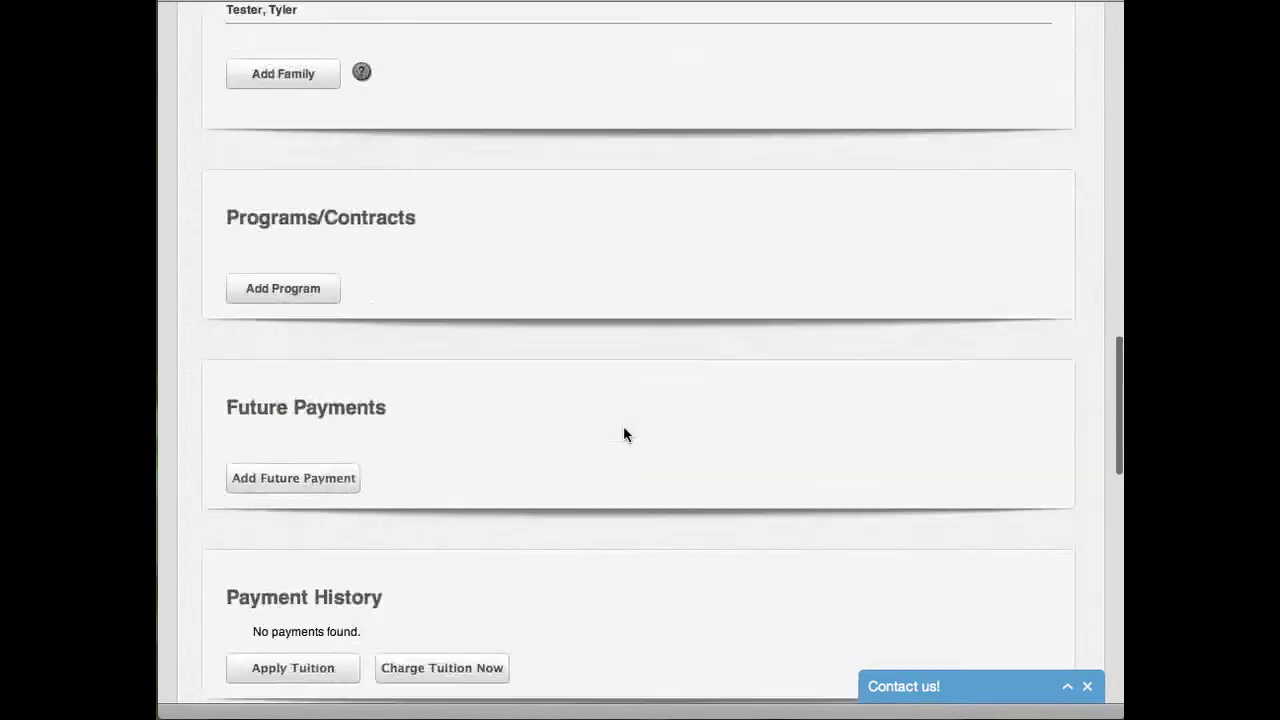
scroll(623, 434, "down", 10)
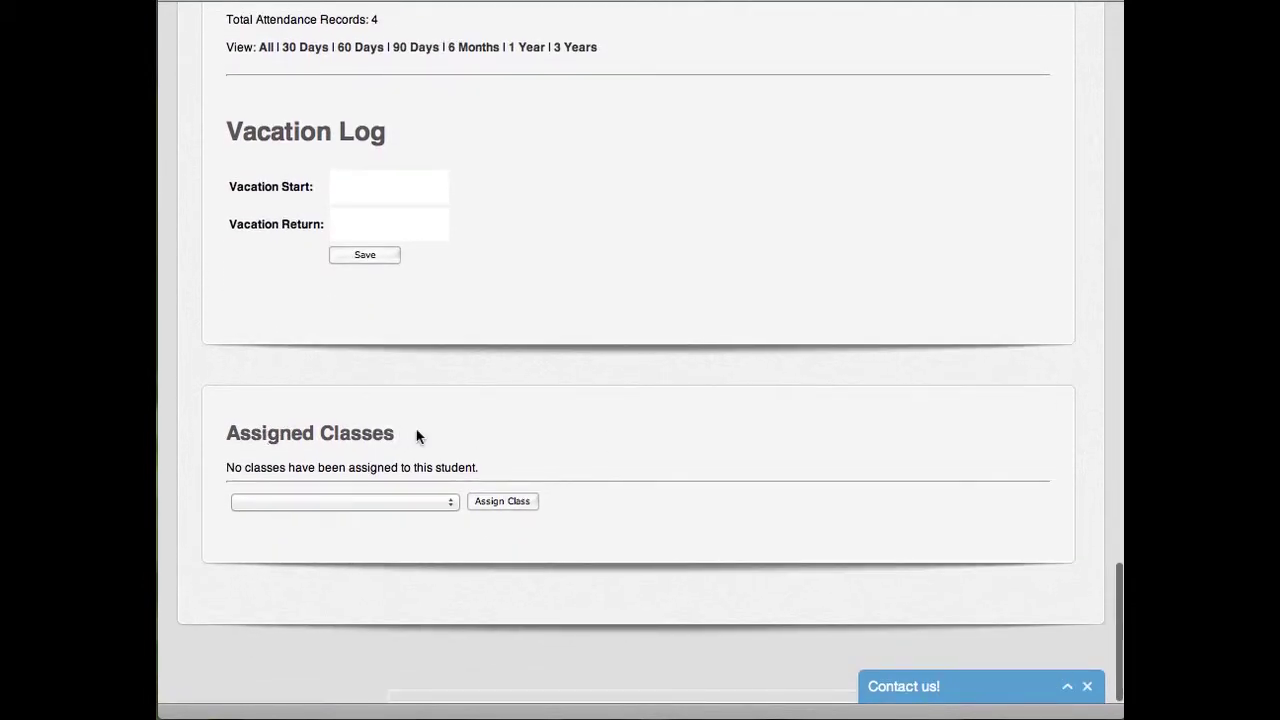
left_click(449, 501)
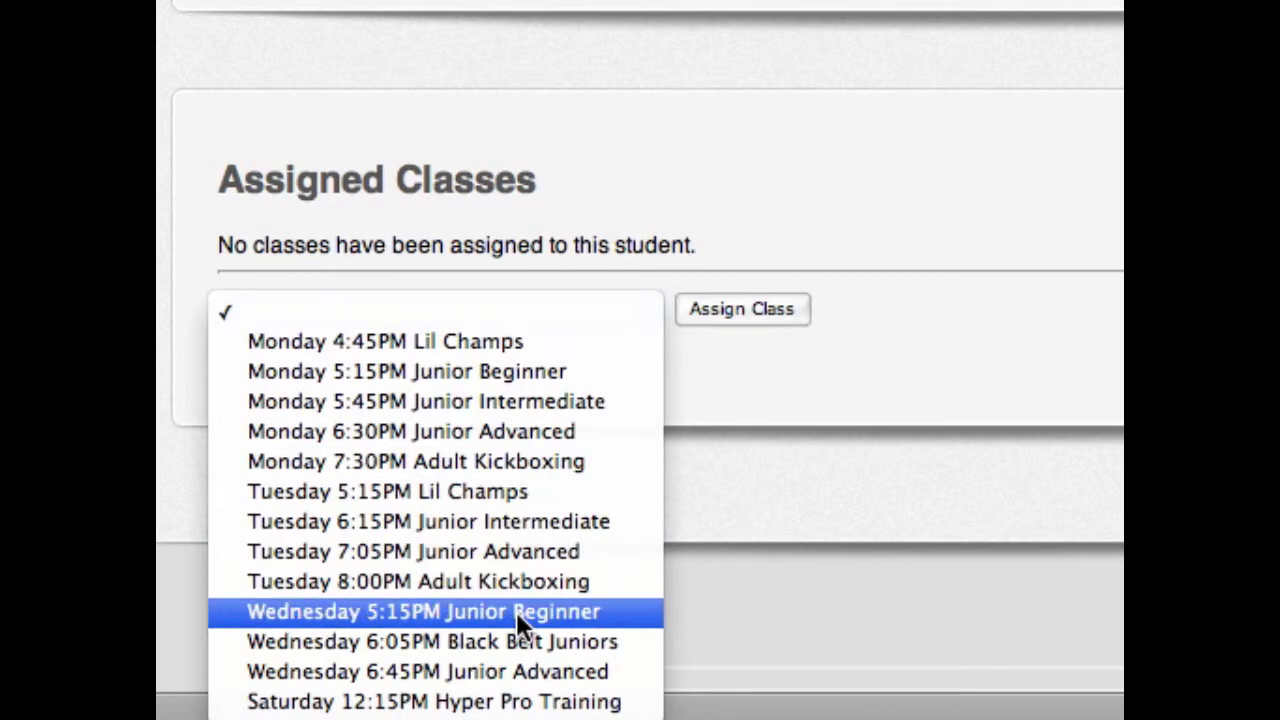
left_click(566, 678)
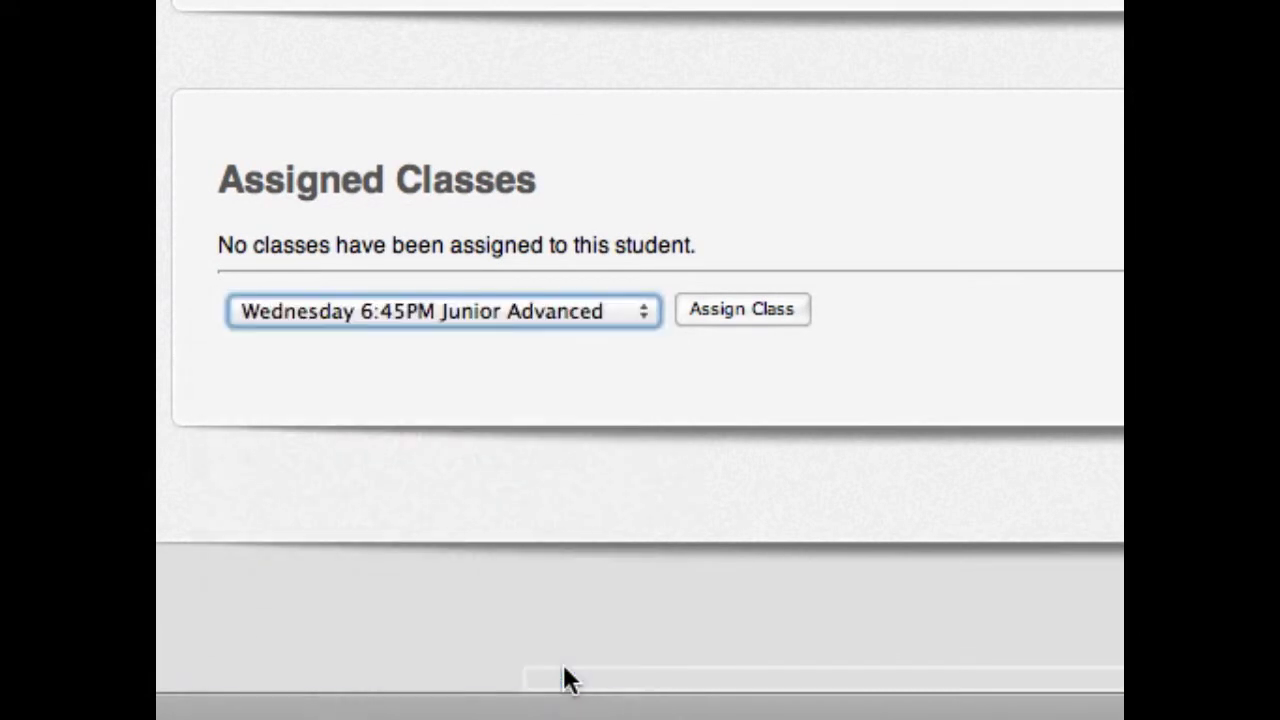
left_click(741, 313)
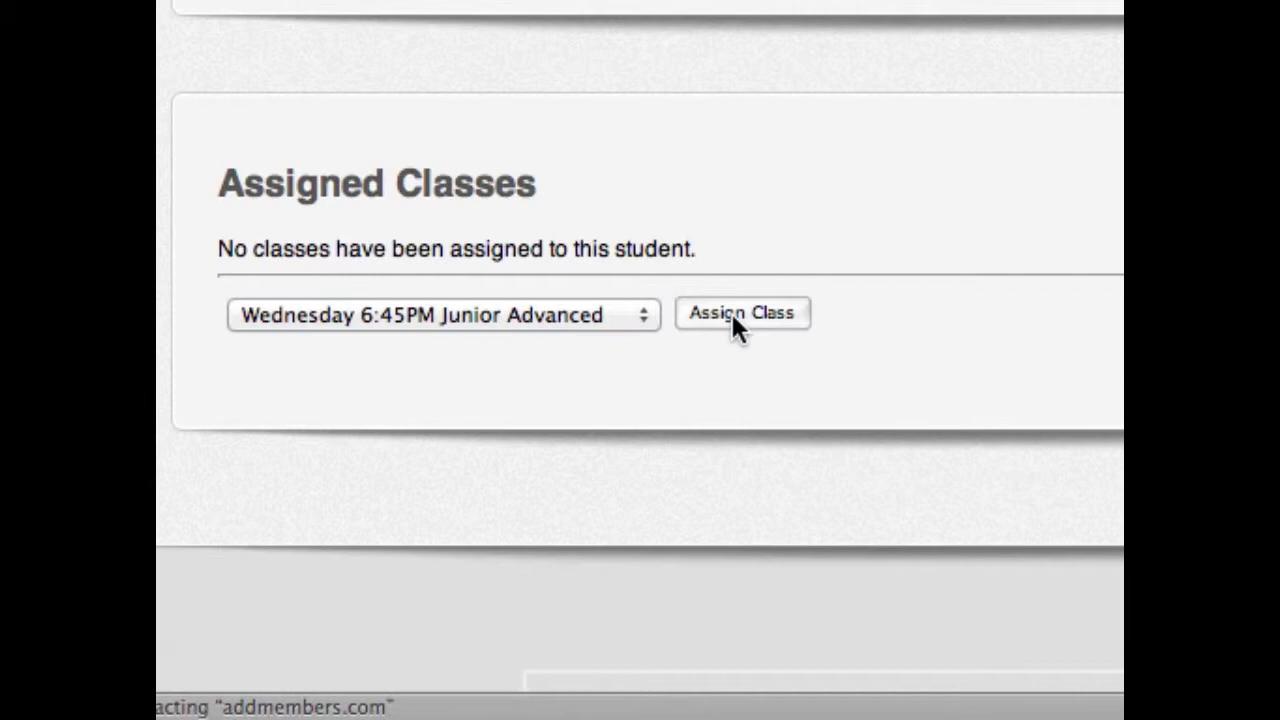
Step: Assign the Saturday 12:15PM Hyper Pro Training class to the student and check the assigned classes list
scroll(766, 295, "down", 10)
scroll(769, 303, "down", 15)
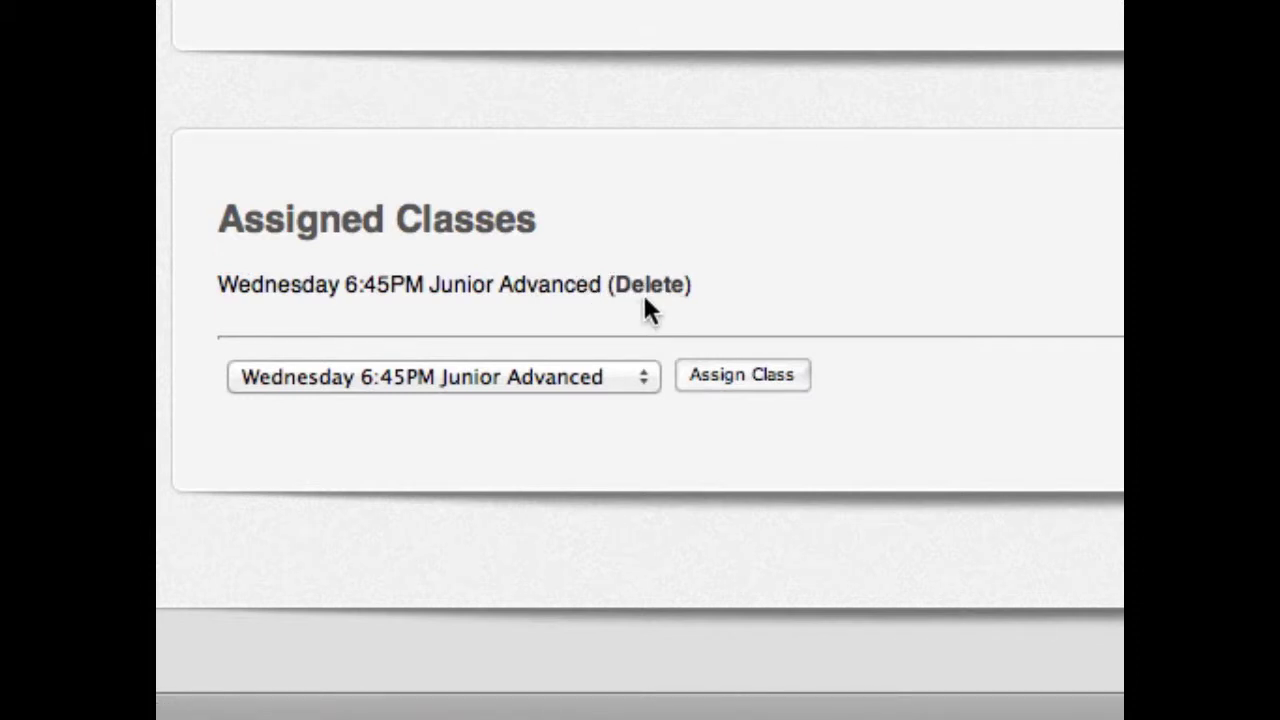
left_click(643, 374)
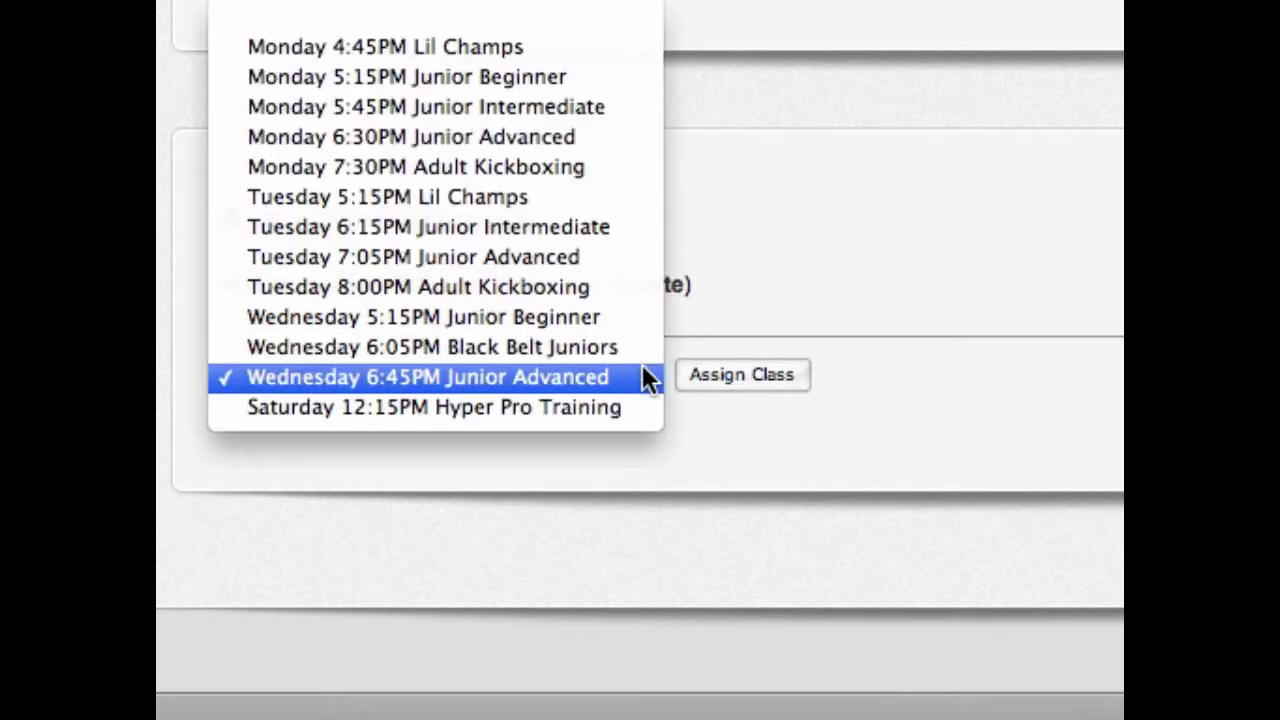
left_click(617, 412)
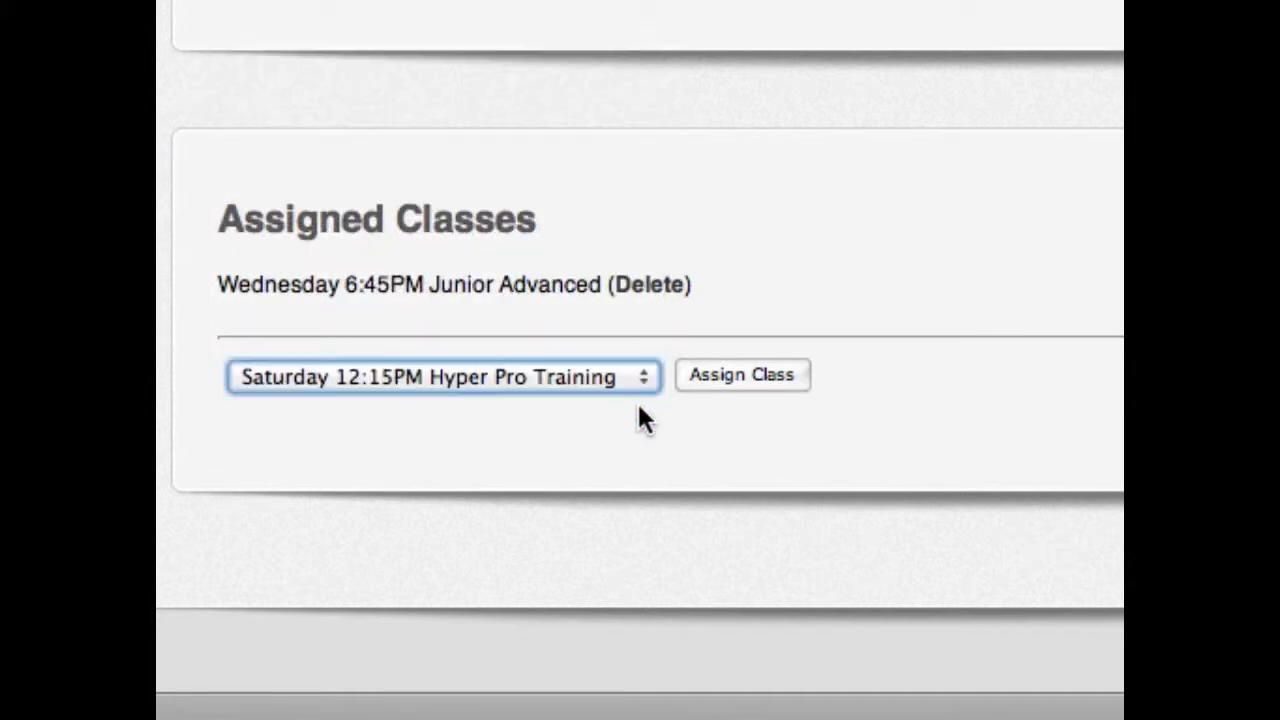
left_click(730, 375)
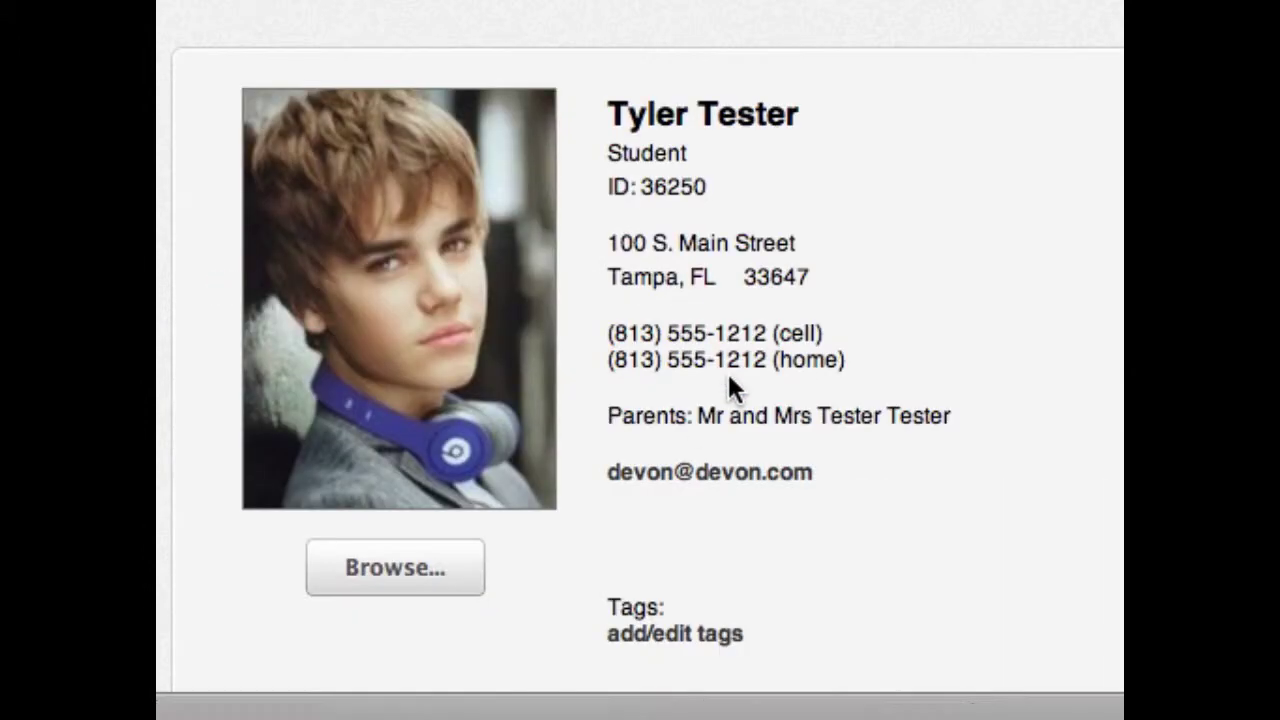
scroll(756, 362, "down", 20)
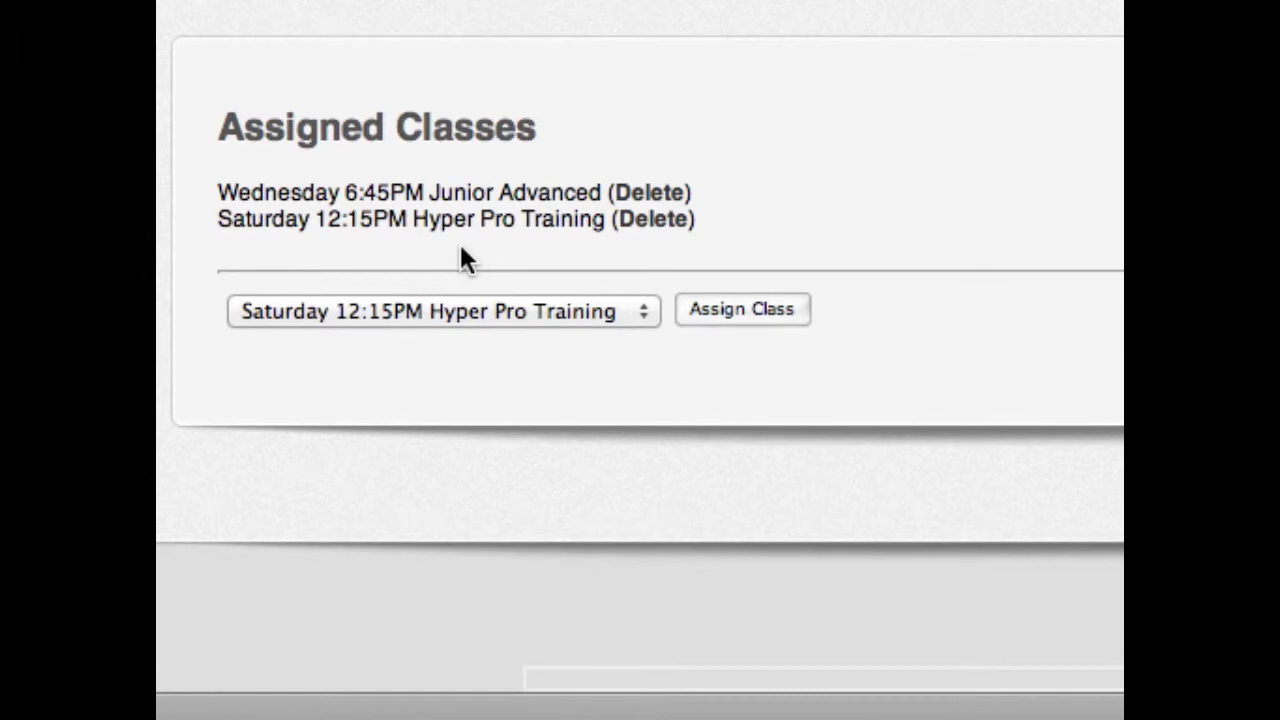
Step: Open the page for adding student attendance by class roster
scroll(928, 324, "up", 20)
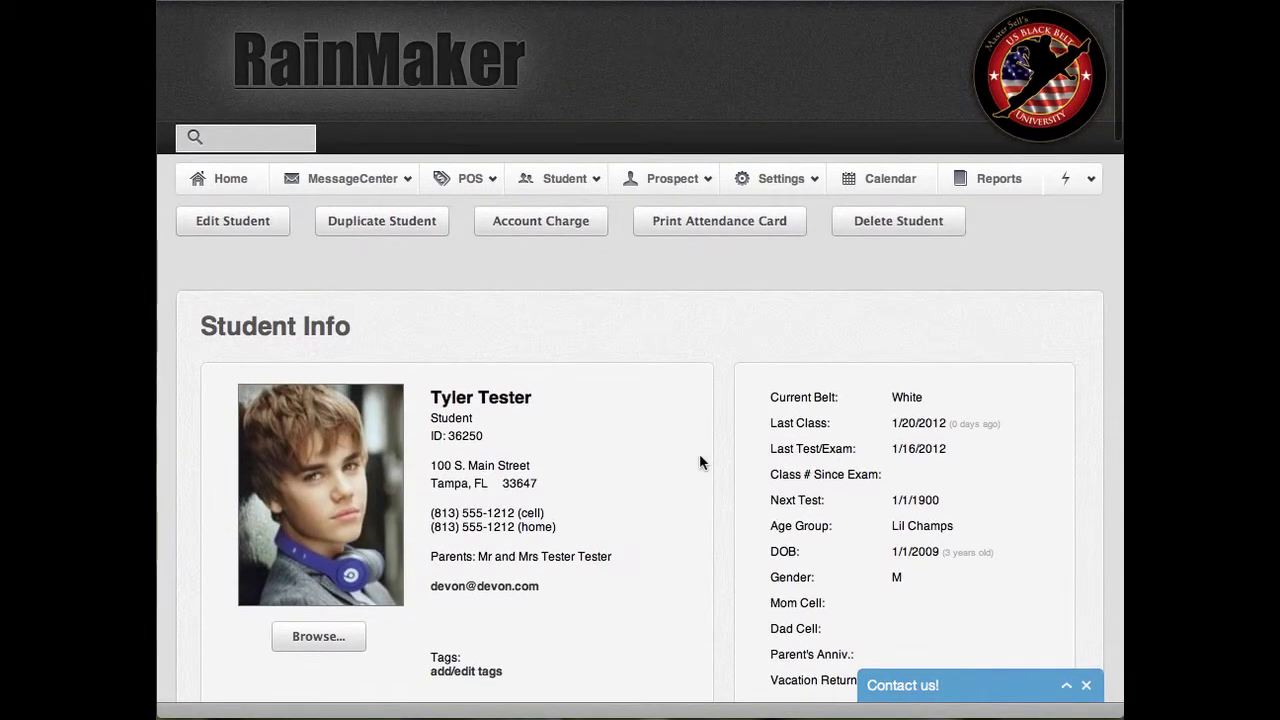
mouse_move(571, 180)
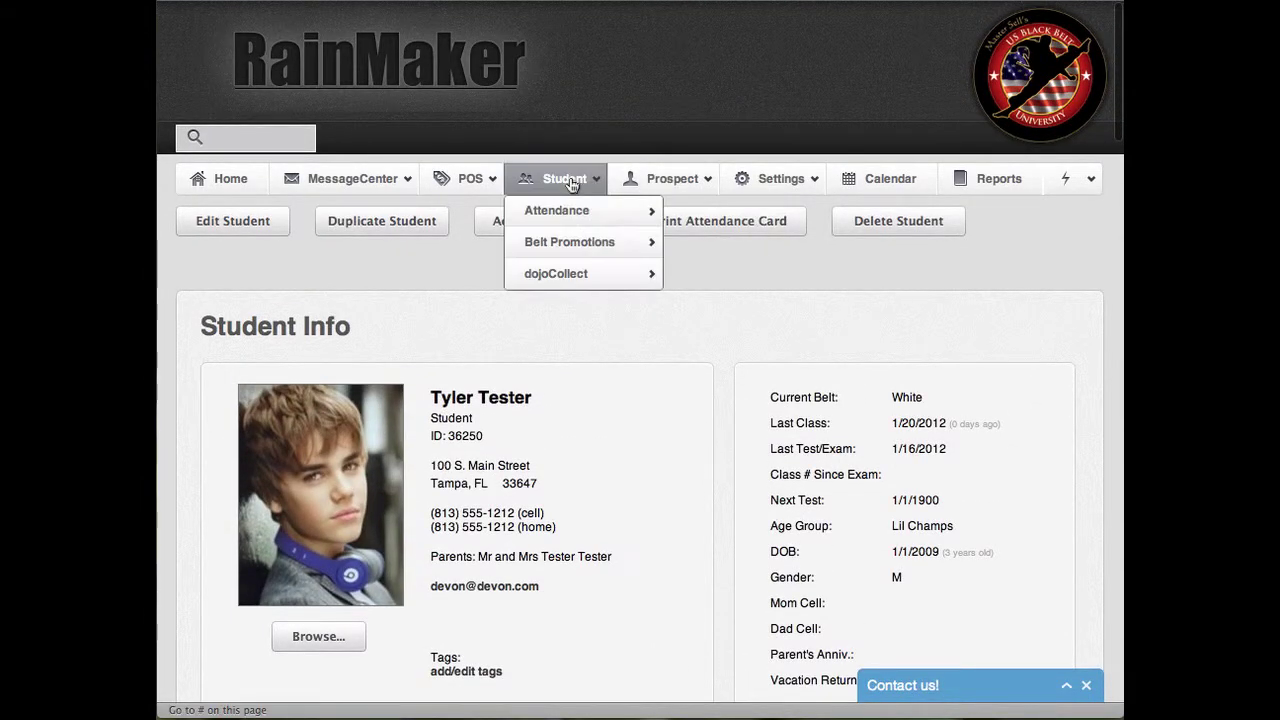
mouse_move(567, 215)
mouse_move(700, 212)
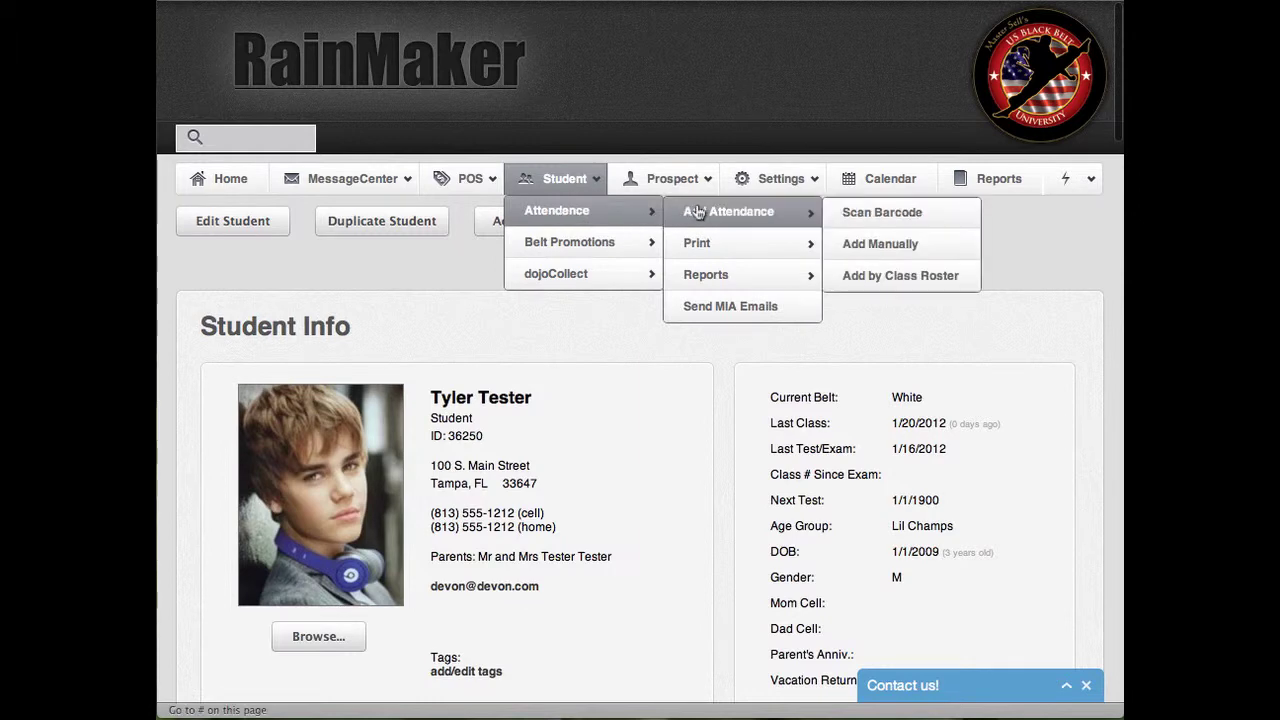
left_click(958, 285)
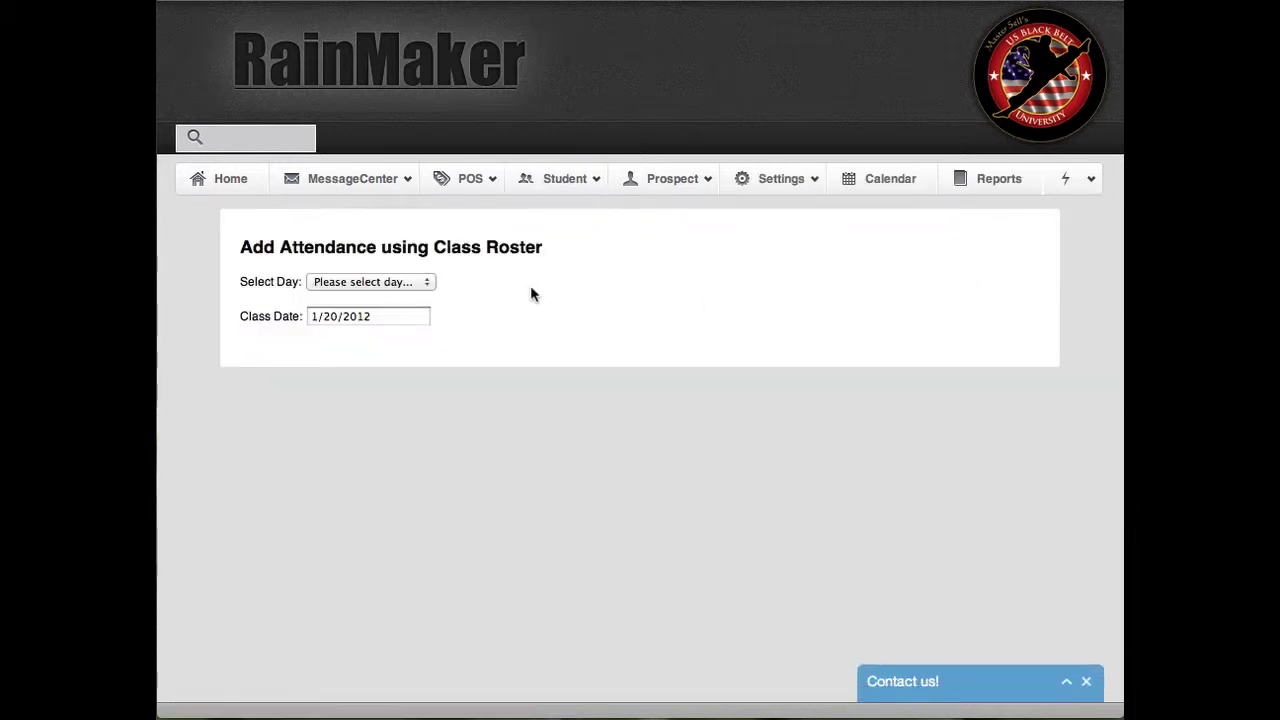
Step: Load the attendance roster for the Wednesday 6:45PM Junior Advanced class
left_click(405, 283)
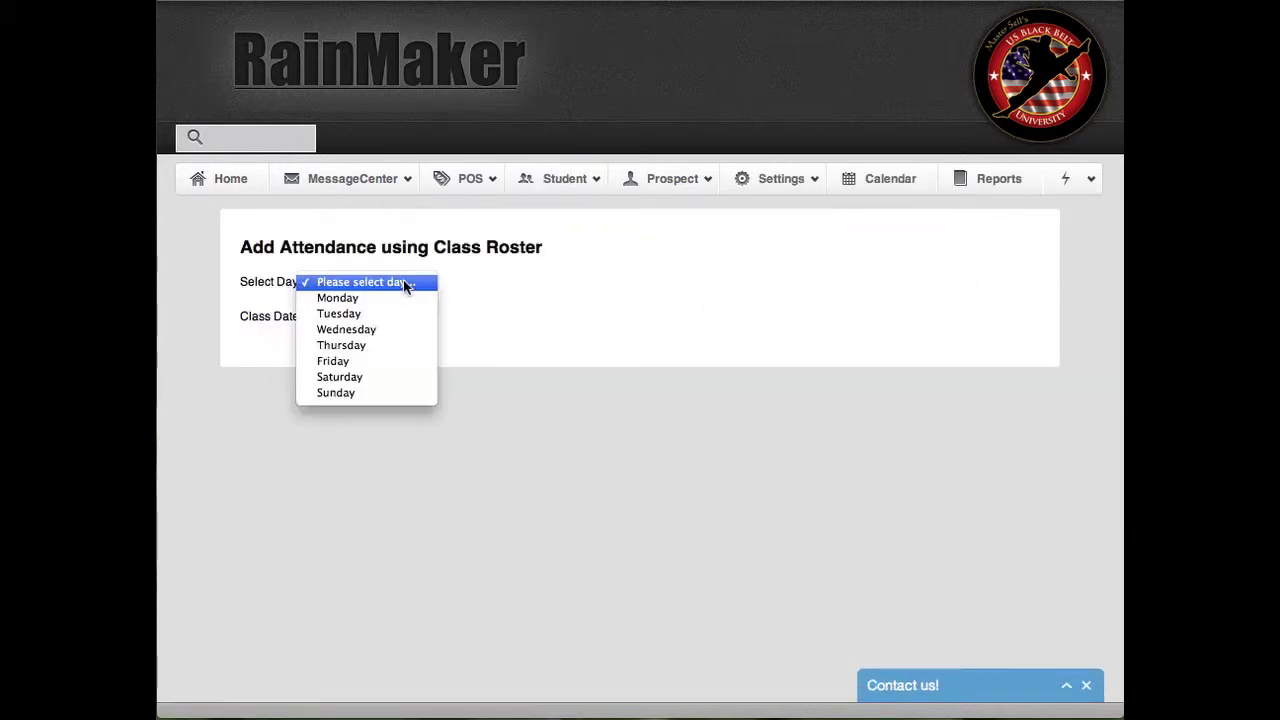
left_click(382, 329)
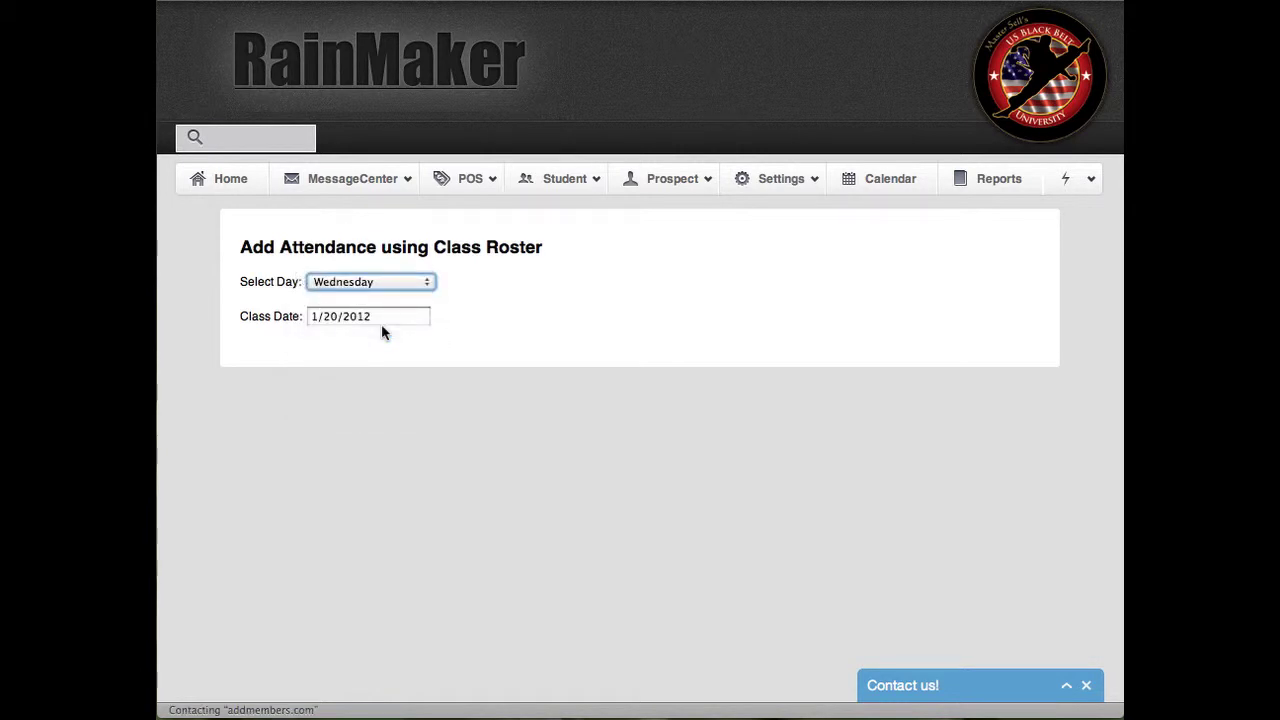
left_click(727, 283)
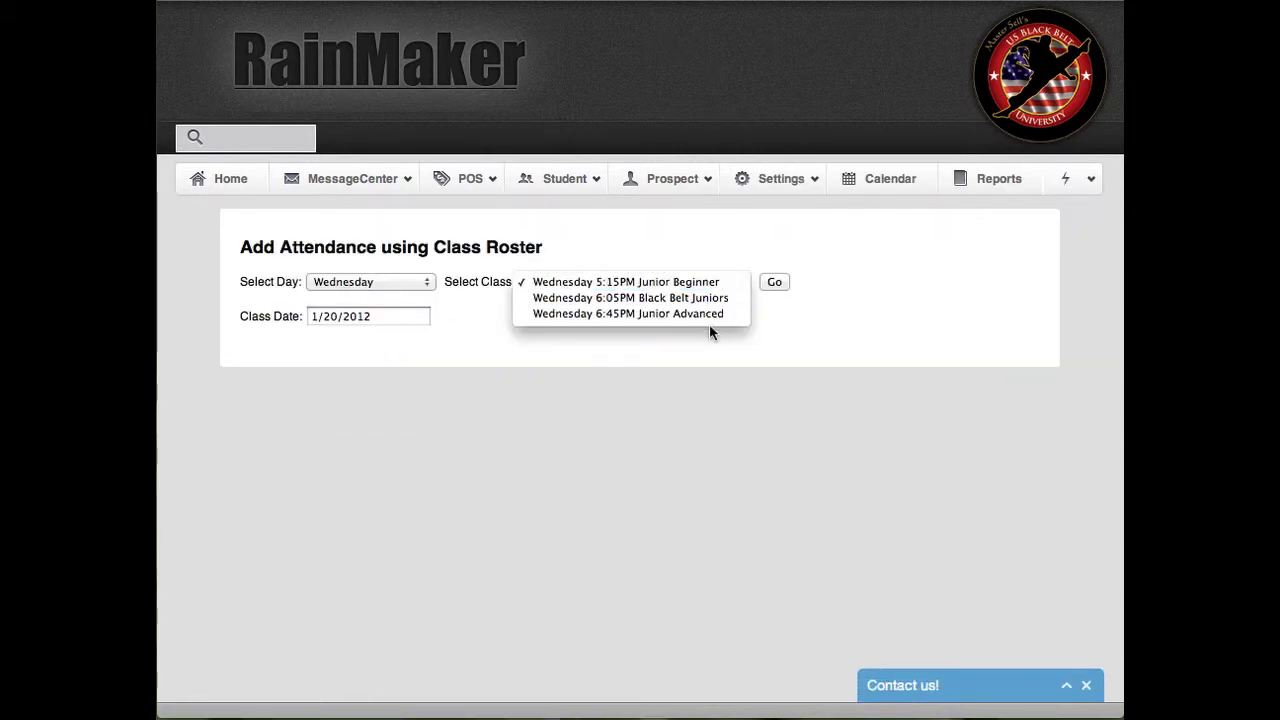
left_click(668, 316)
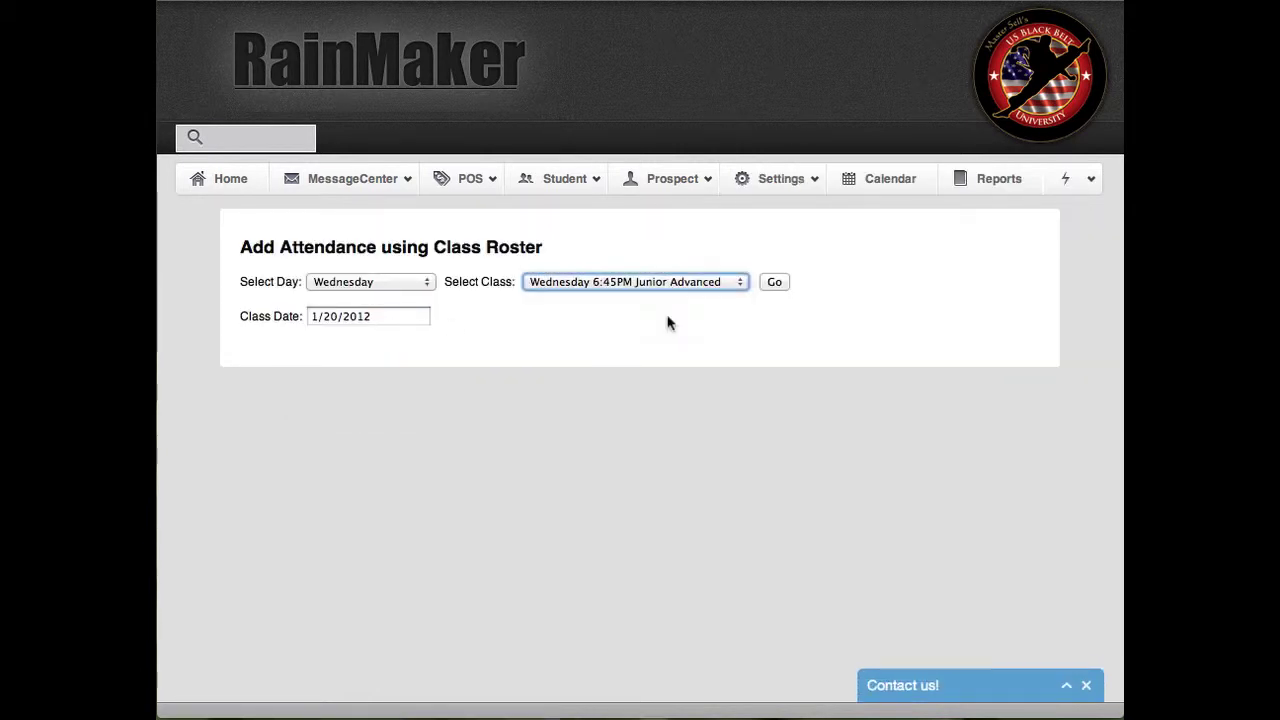
left_click(776, 283)
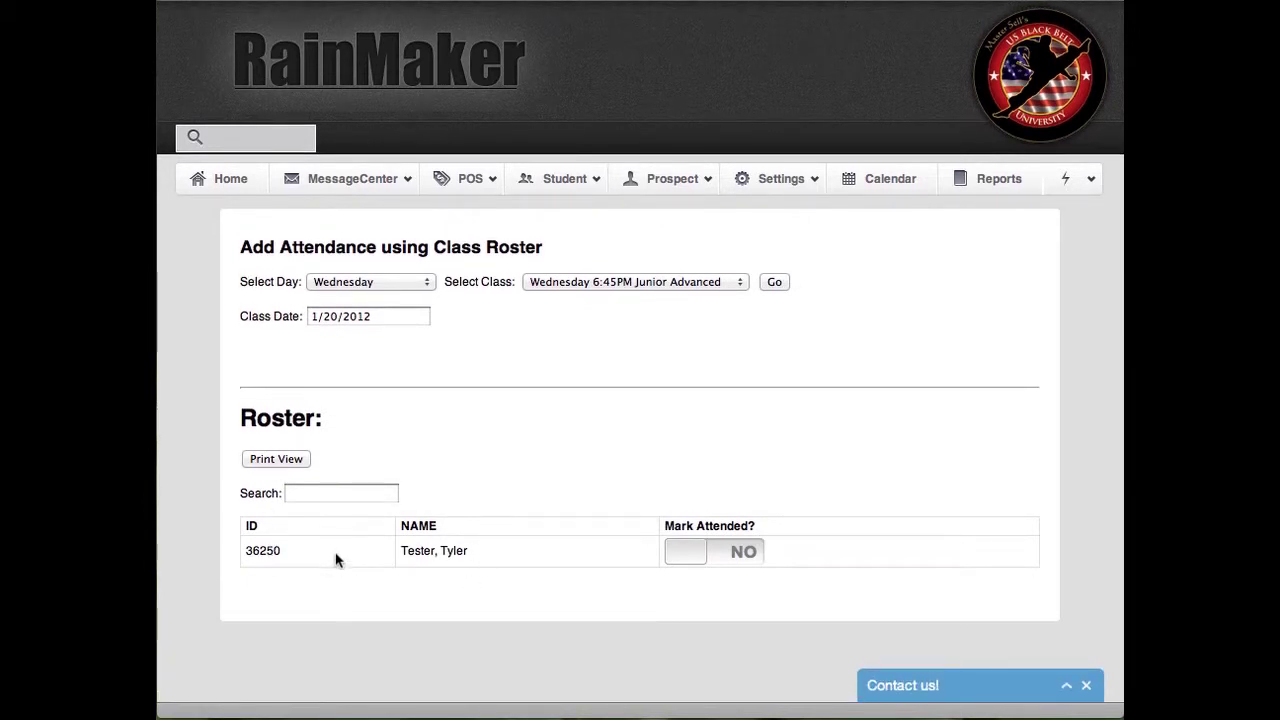
Step: Try marking the listed student as attended, switching the attendance to YES and back to NO twice
left_click(690, 556)
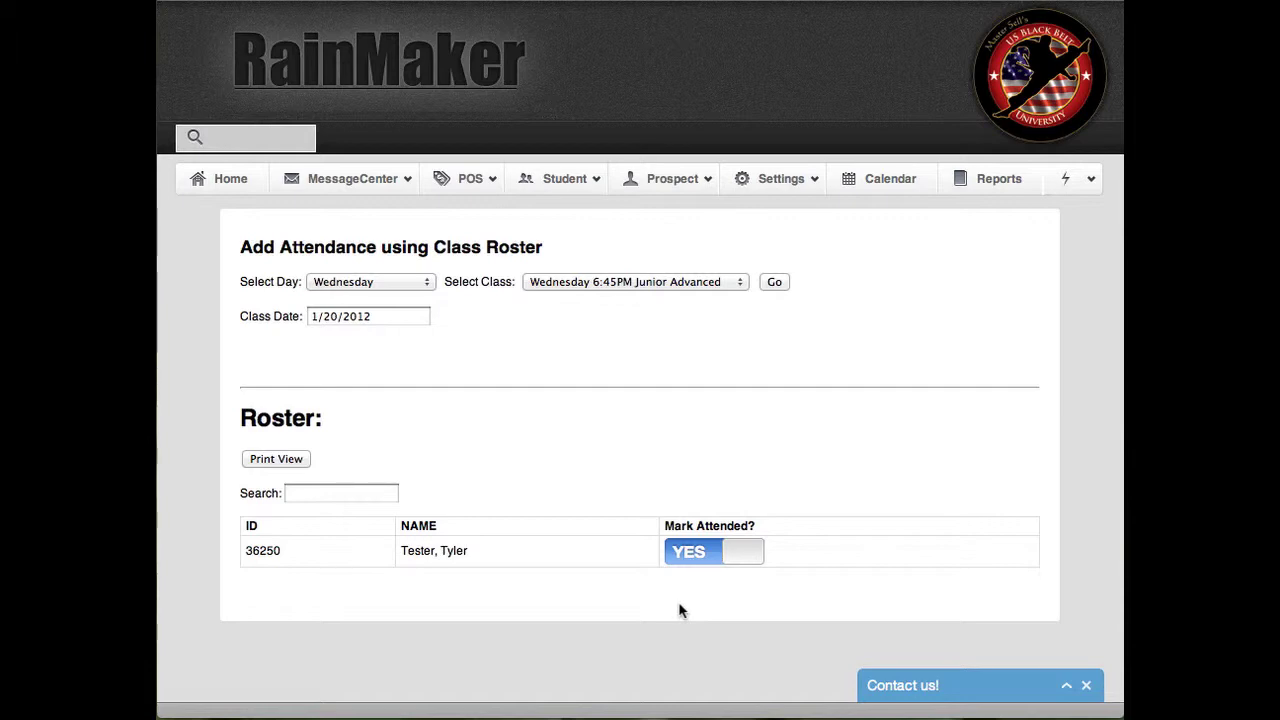
left_click(711, 569)
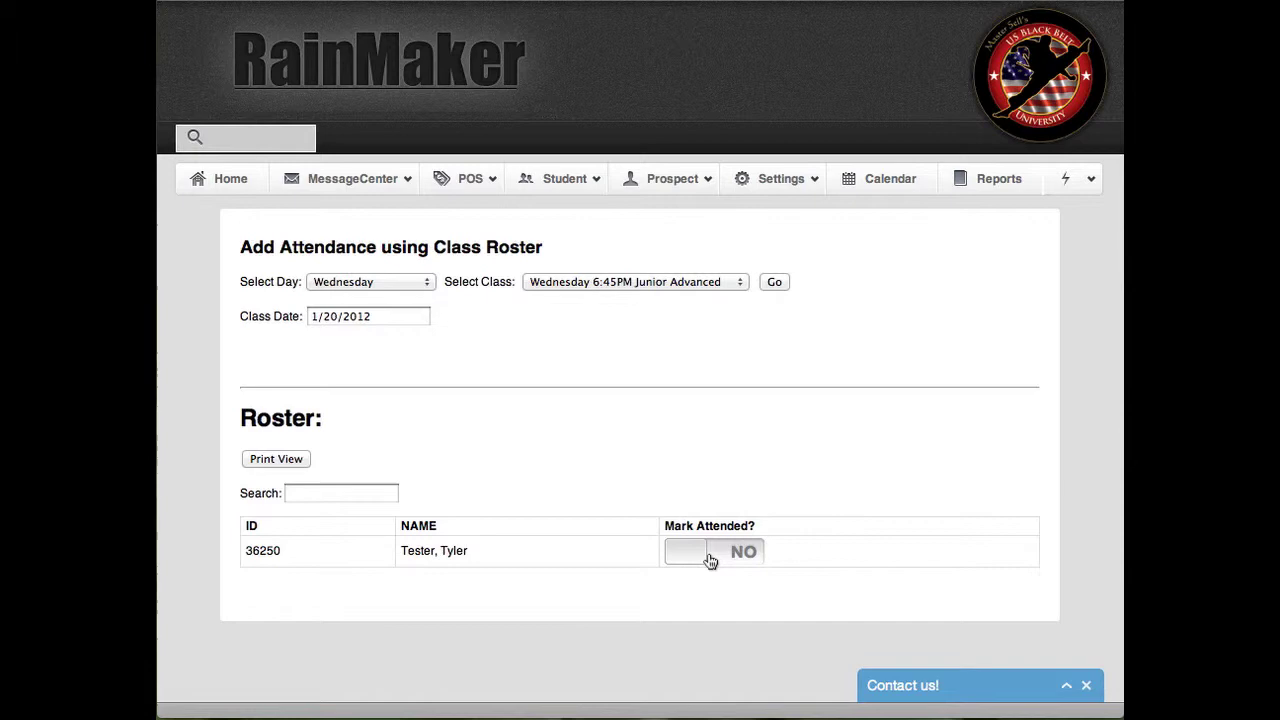
left_click(710, 562)
left_click(716, 562)
Step: Load the roster for the Monday 4:45PM Lil Champs class, view its printable version and return to the roster
left_click(694, 283)
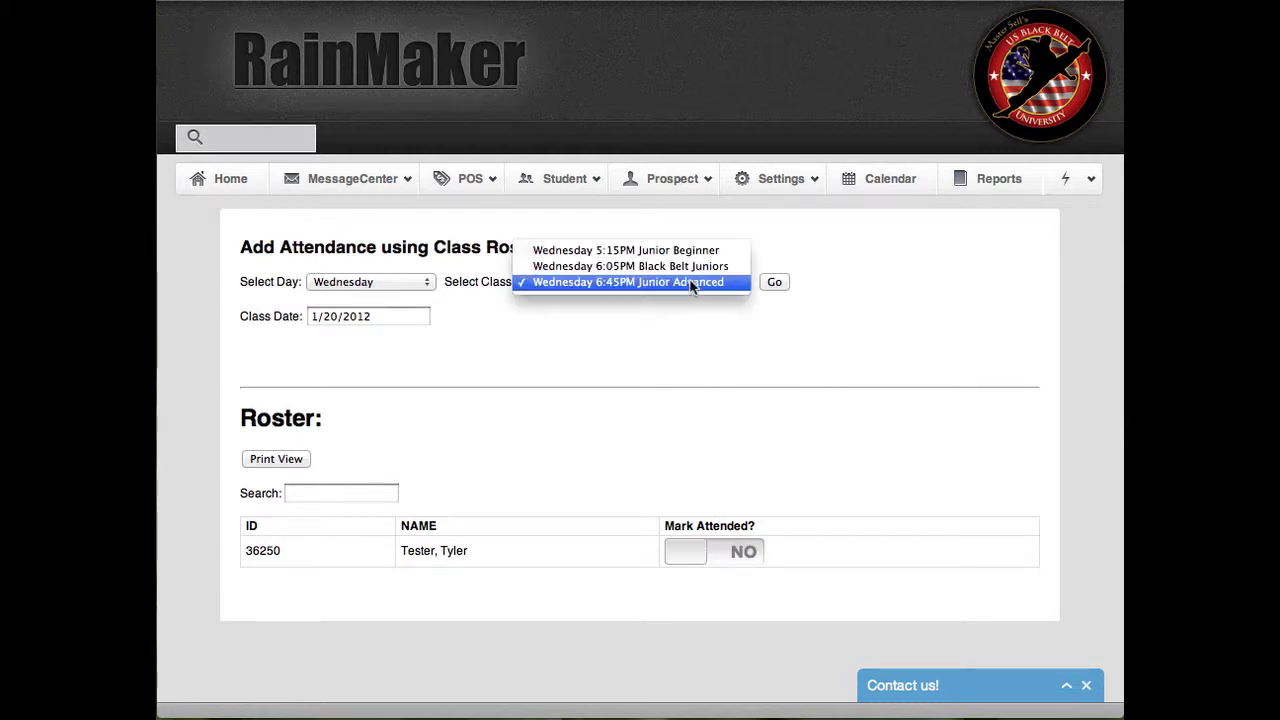
left_click(658, 351)
left_click(423, 283)
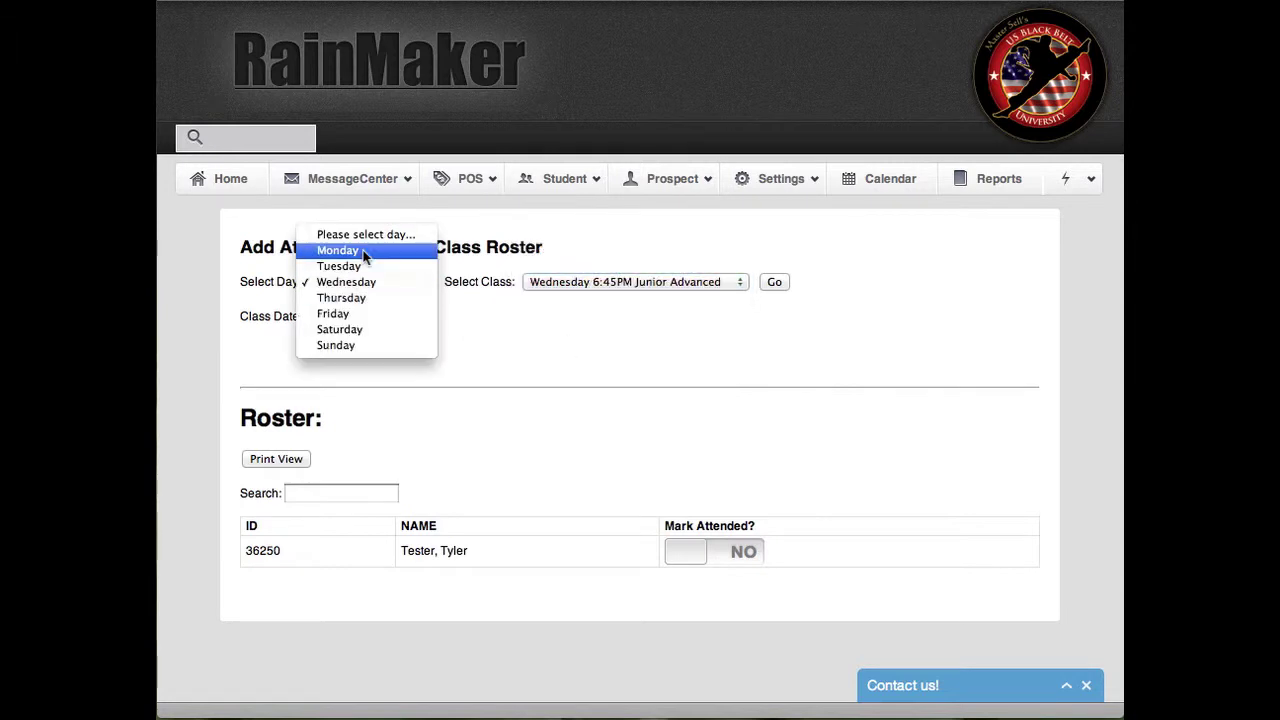
left_click(363, 252)
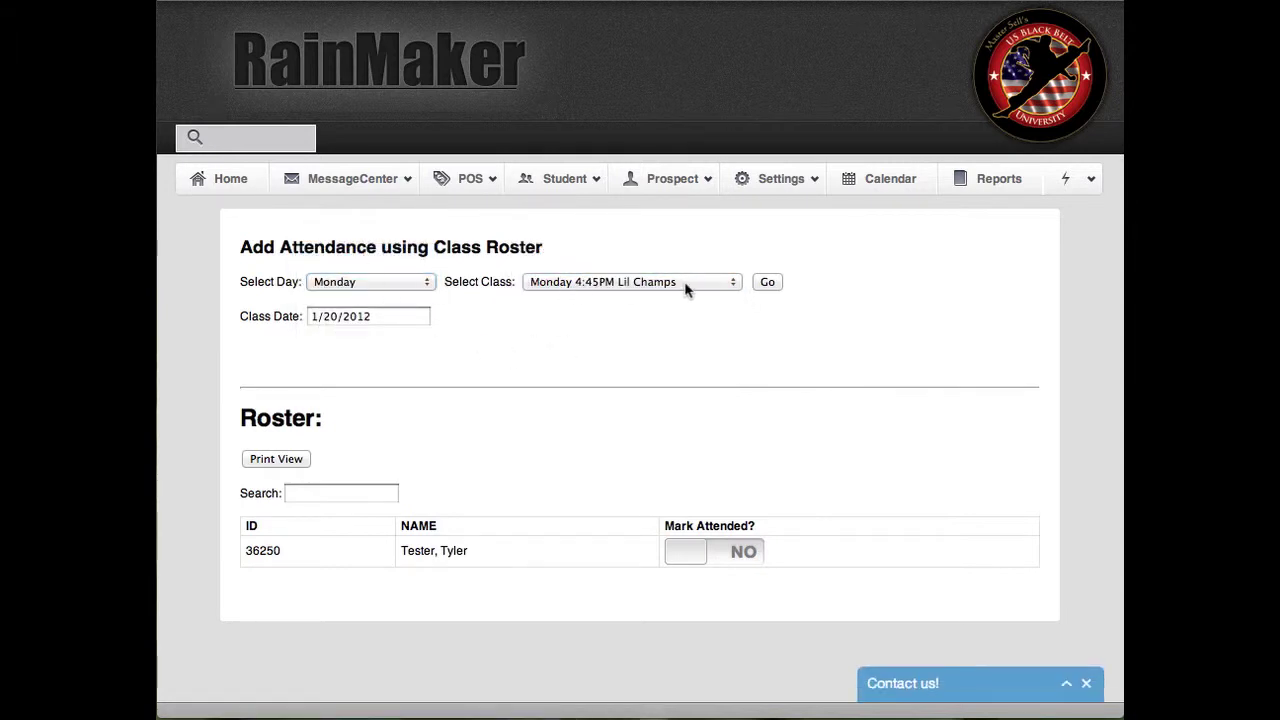
left_click(778, 281)
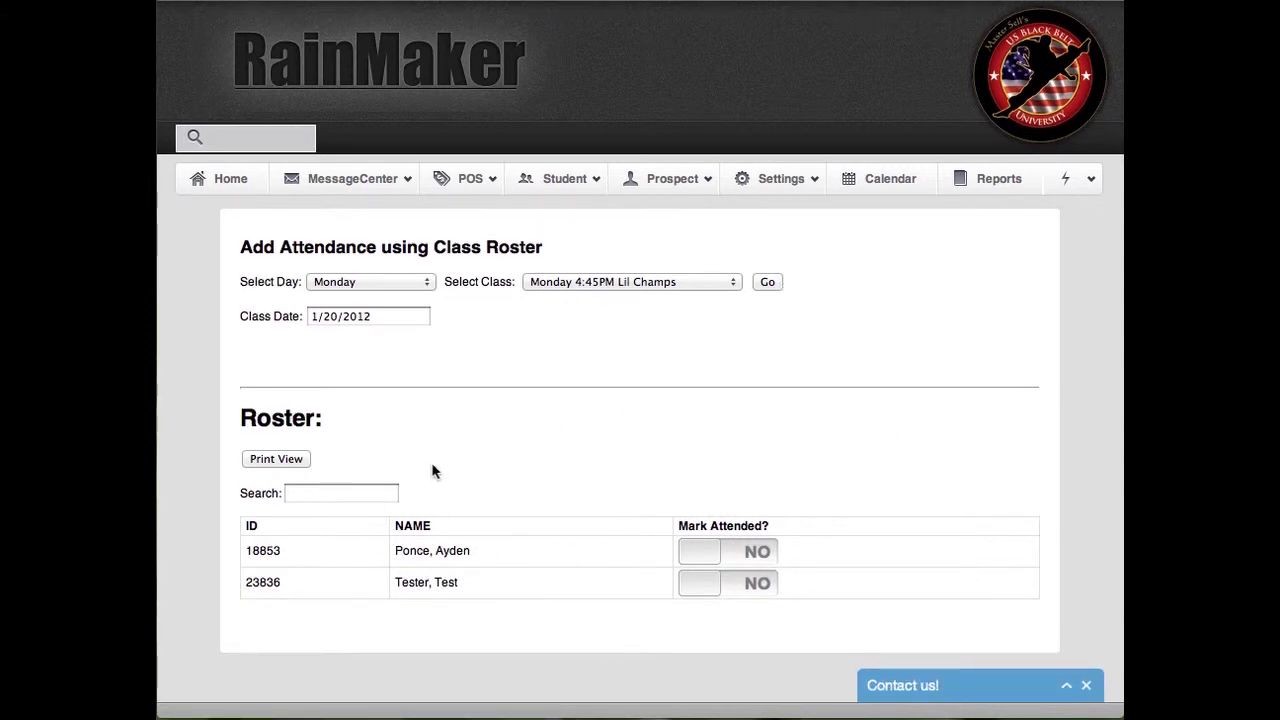
left_click(280, 462)
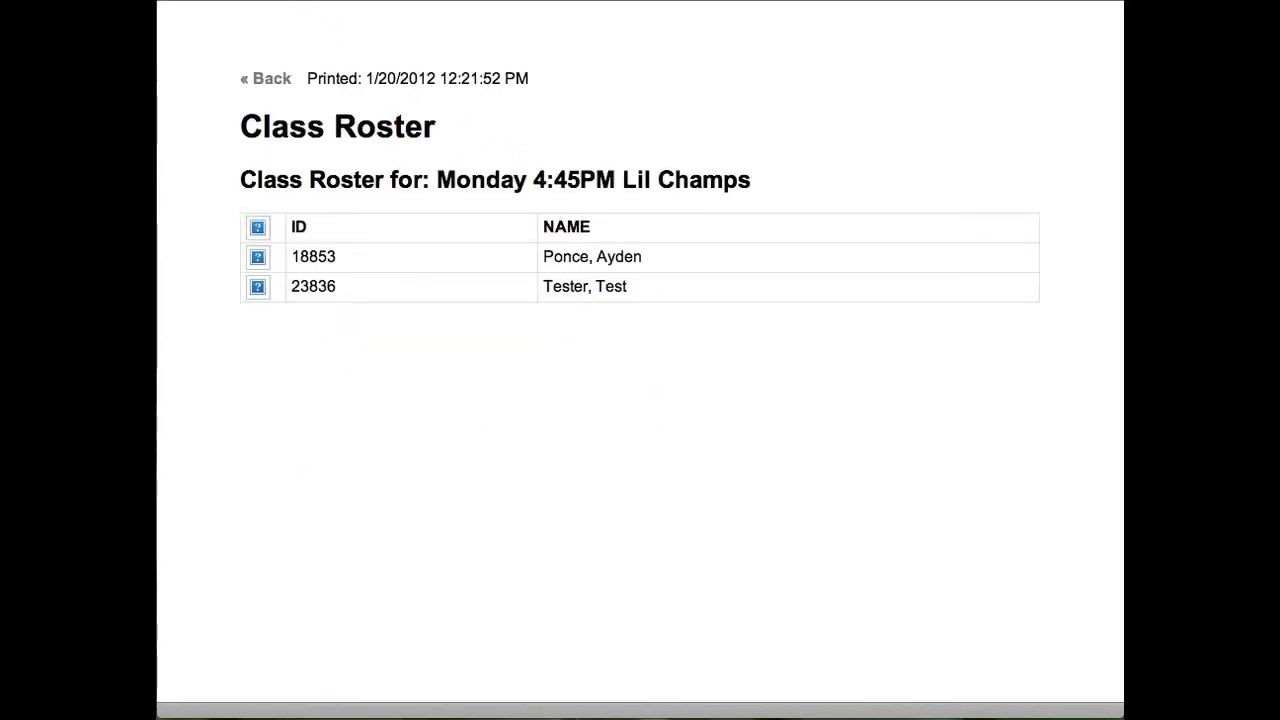
key("super+Left")
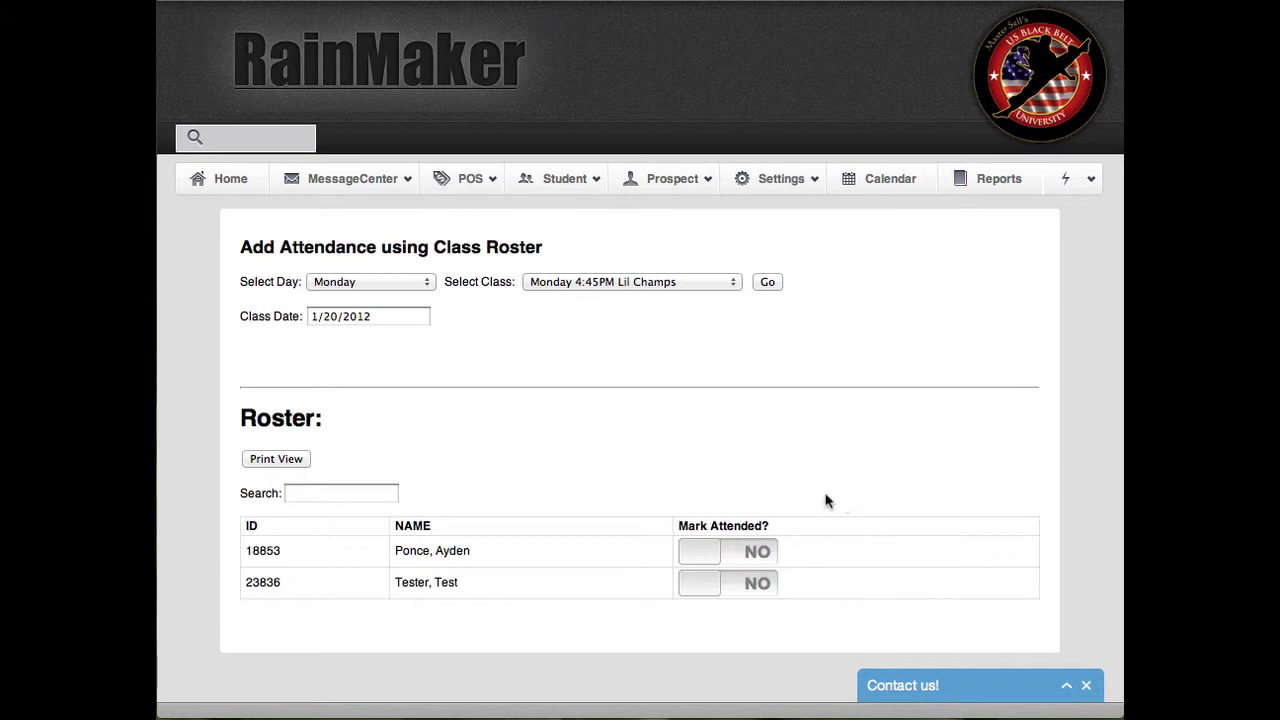
Step: Run the MIA by Roster report for the Monday 4:45PM Lil Champs class dated 01/16/2012
mouse_move(578, 191)
mouse_move(580, 213)
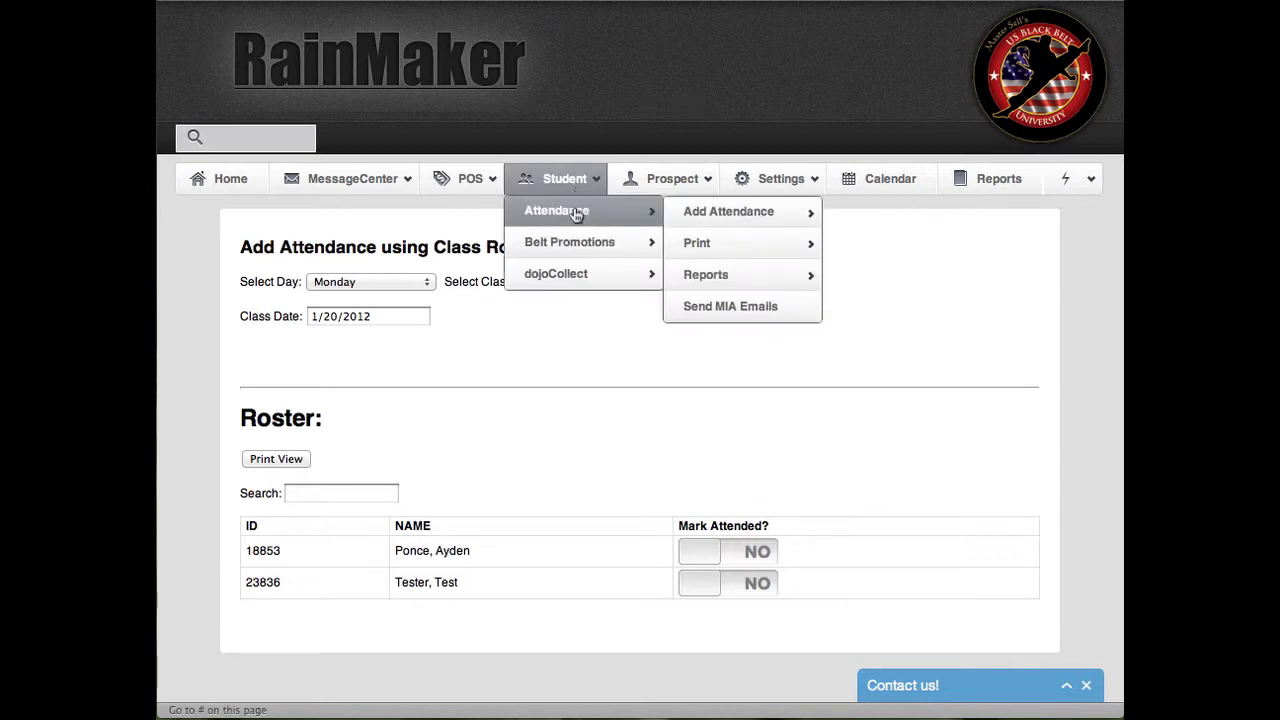
mouse_move(743, 280)
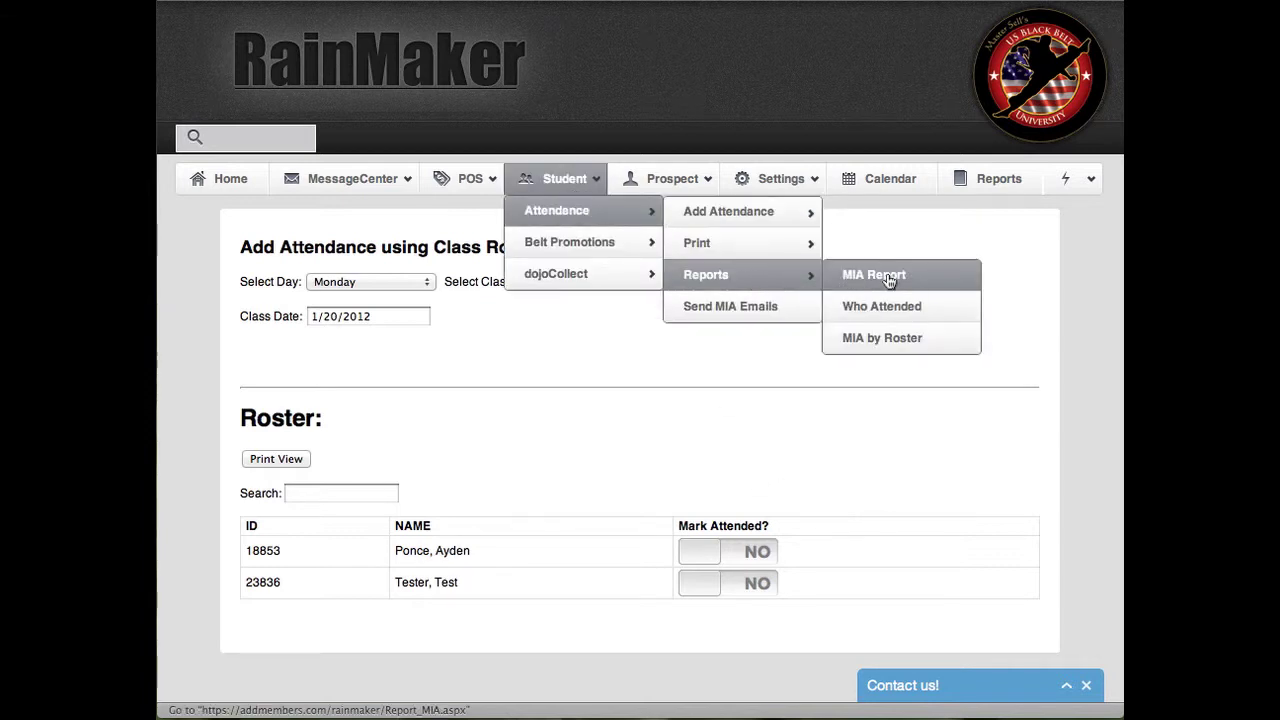
left_click(926, 341)
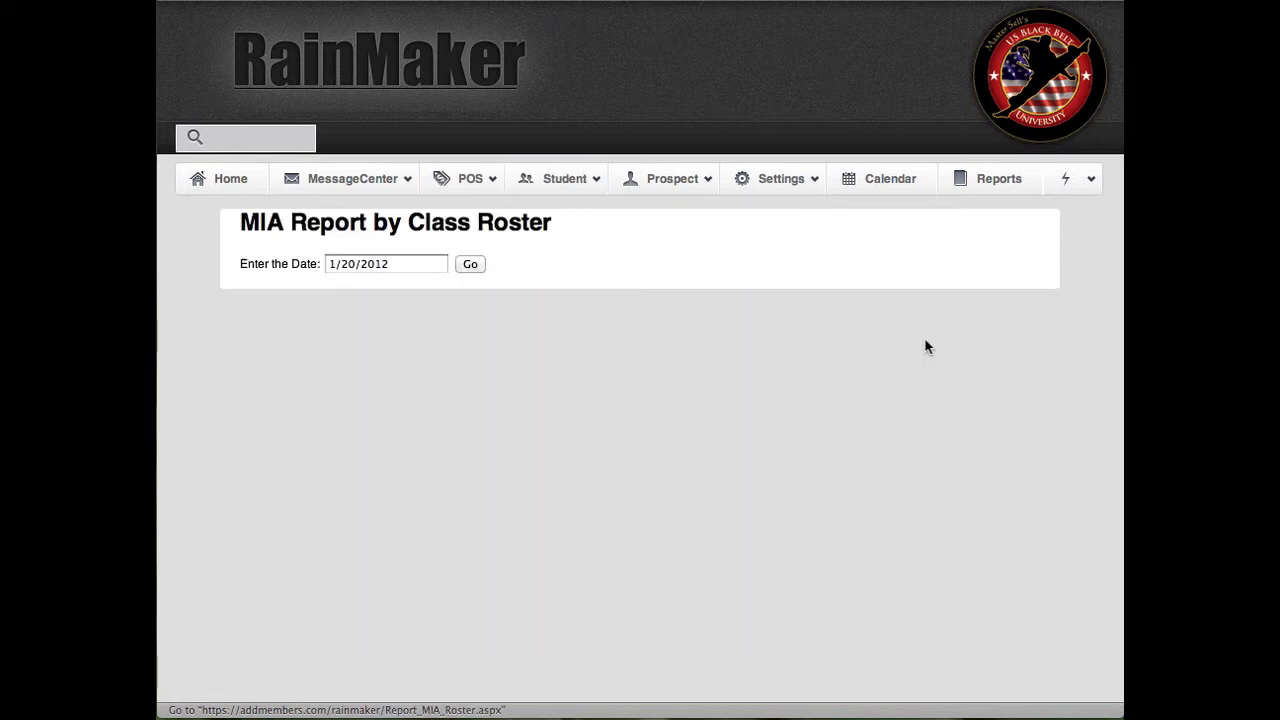
left_click(403, 264)
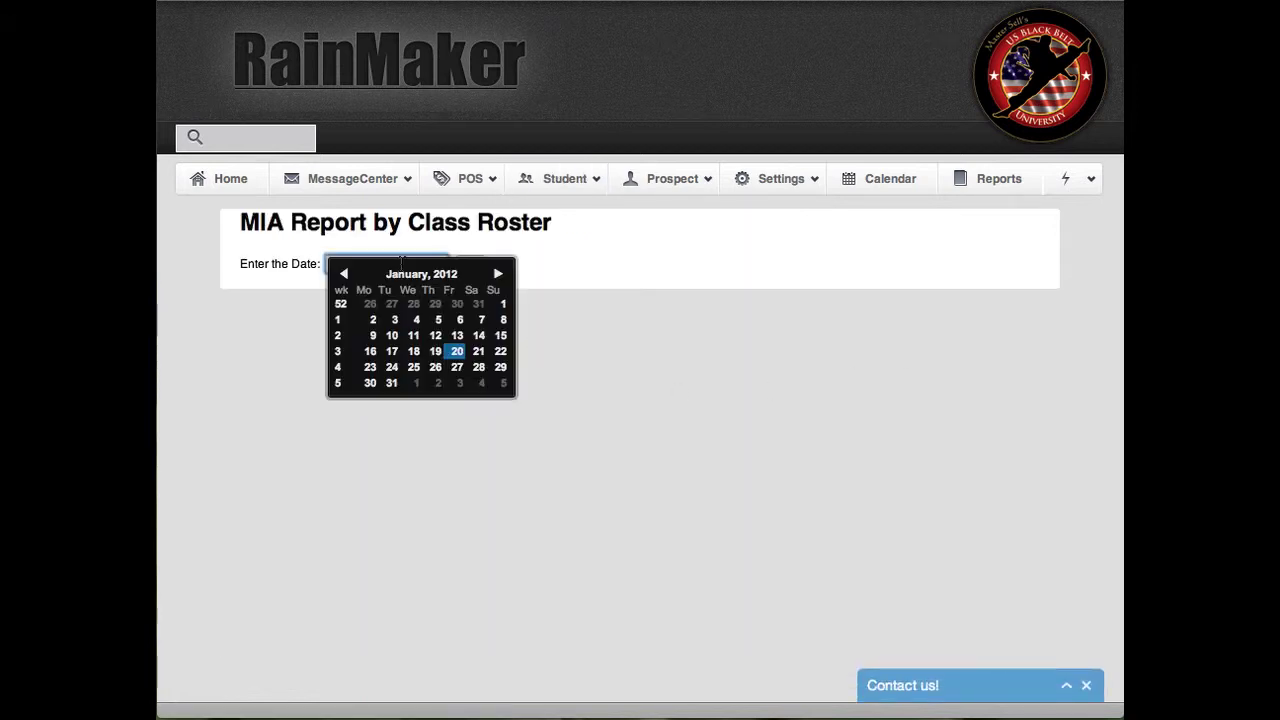
left_click(372, 352)
left_click(467, 265)
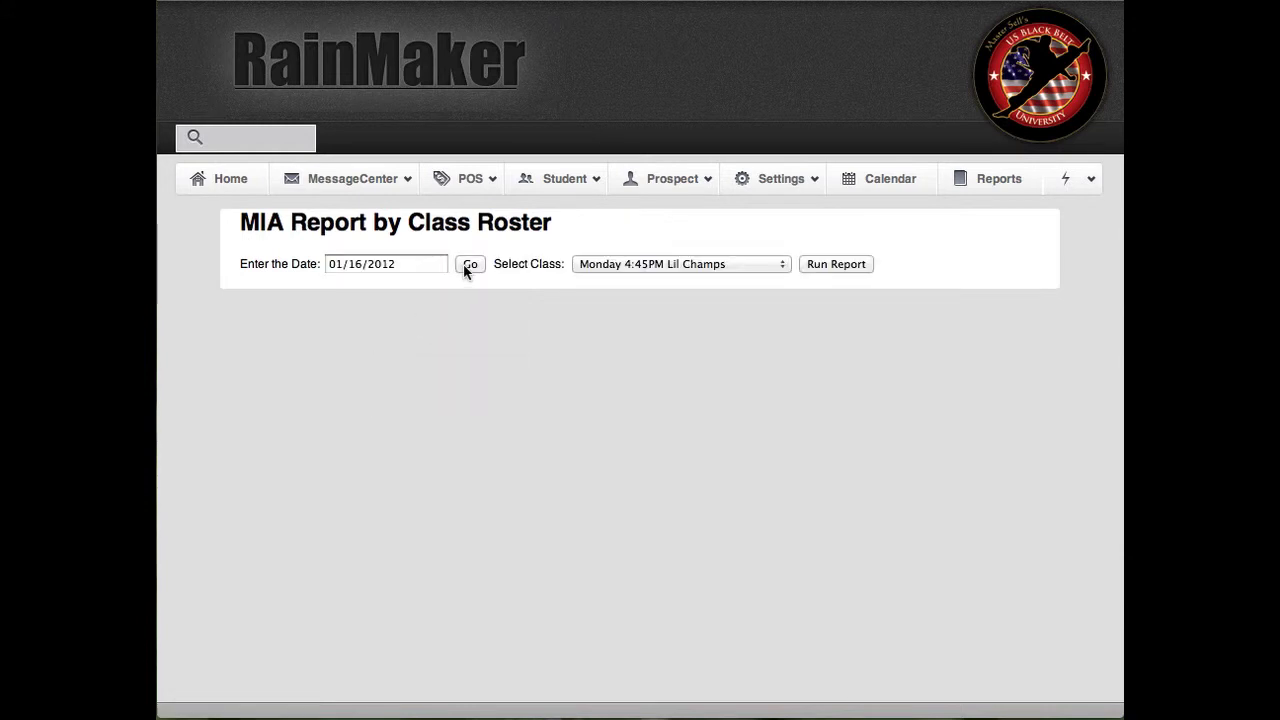
left_click(832, 266)
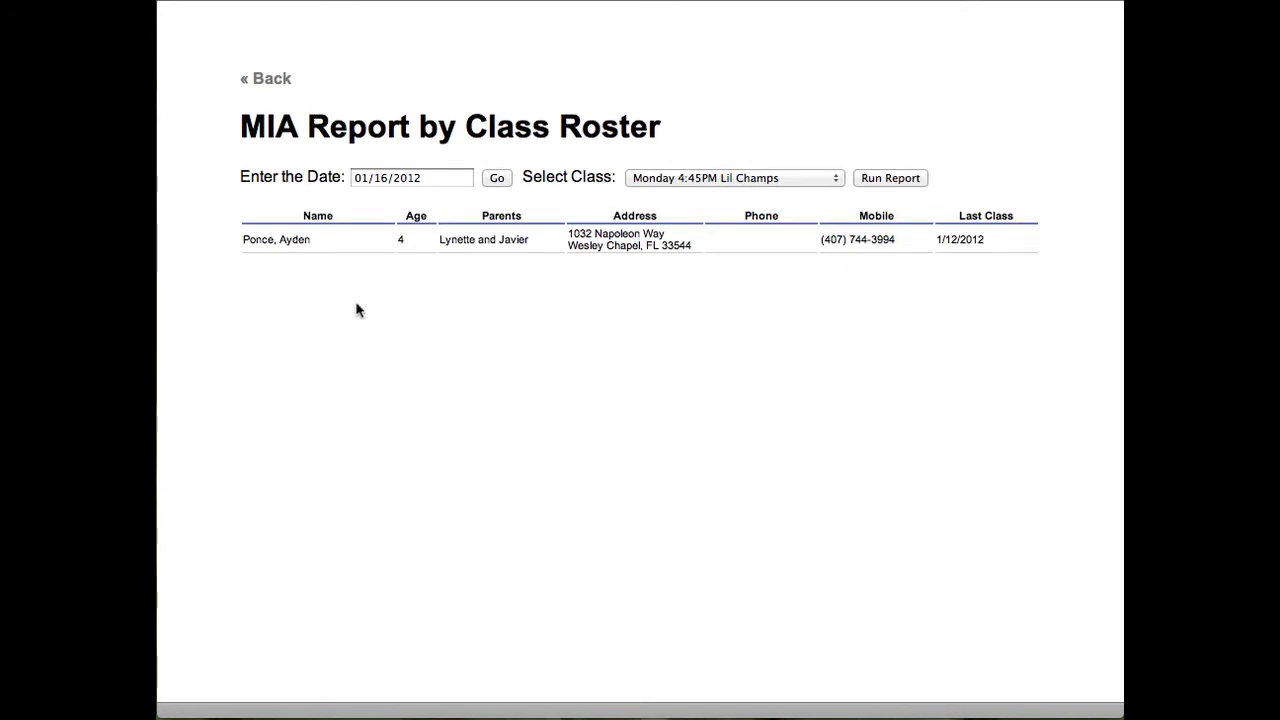
Step: Examine the missing student's name and last class date in the report, and return to the report's date entry page
left_click_drag(244, 240, 314, 240)
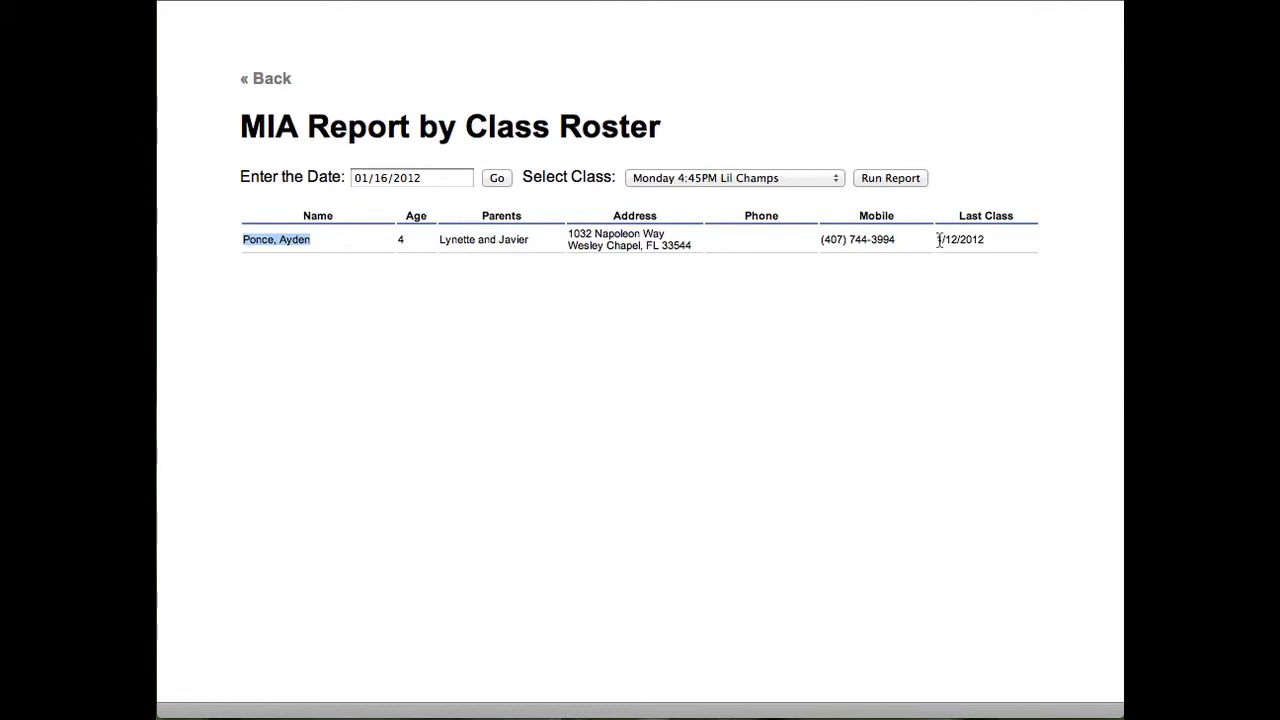
left_click_drag(938, 239, 986, 241)
left_click(993, 268)
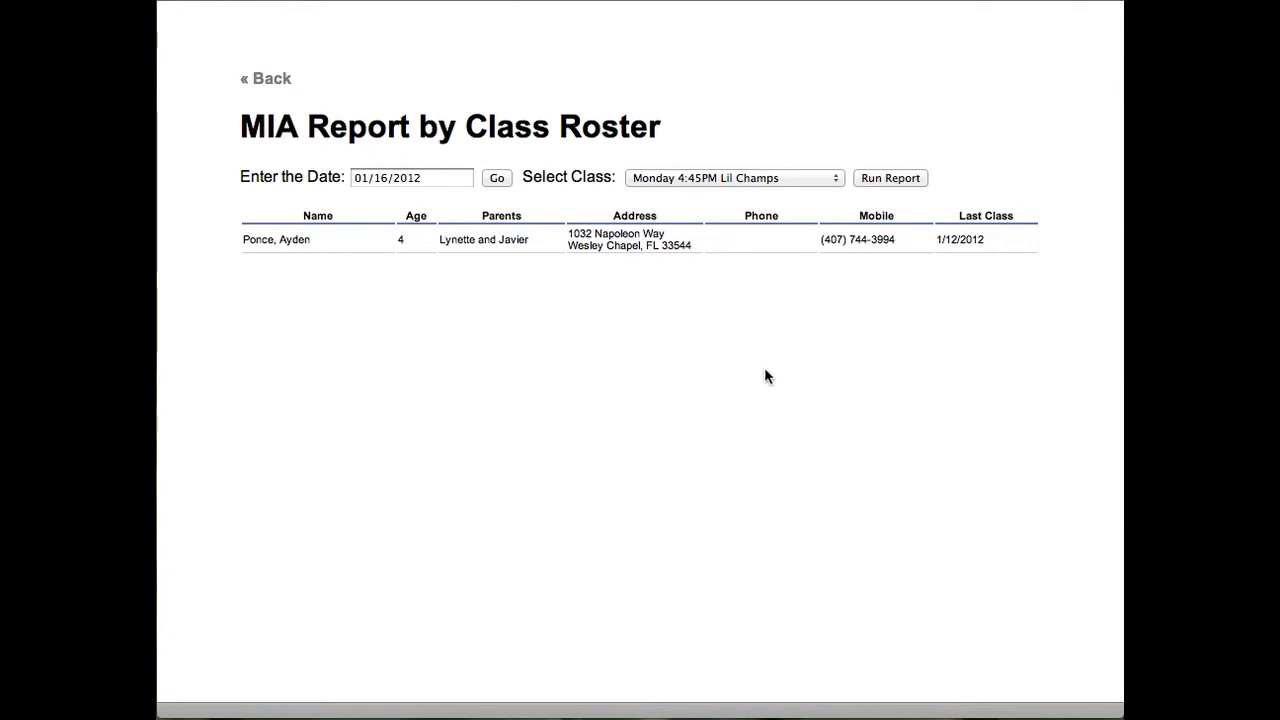
left_click(280, 79)
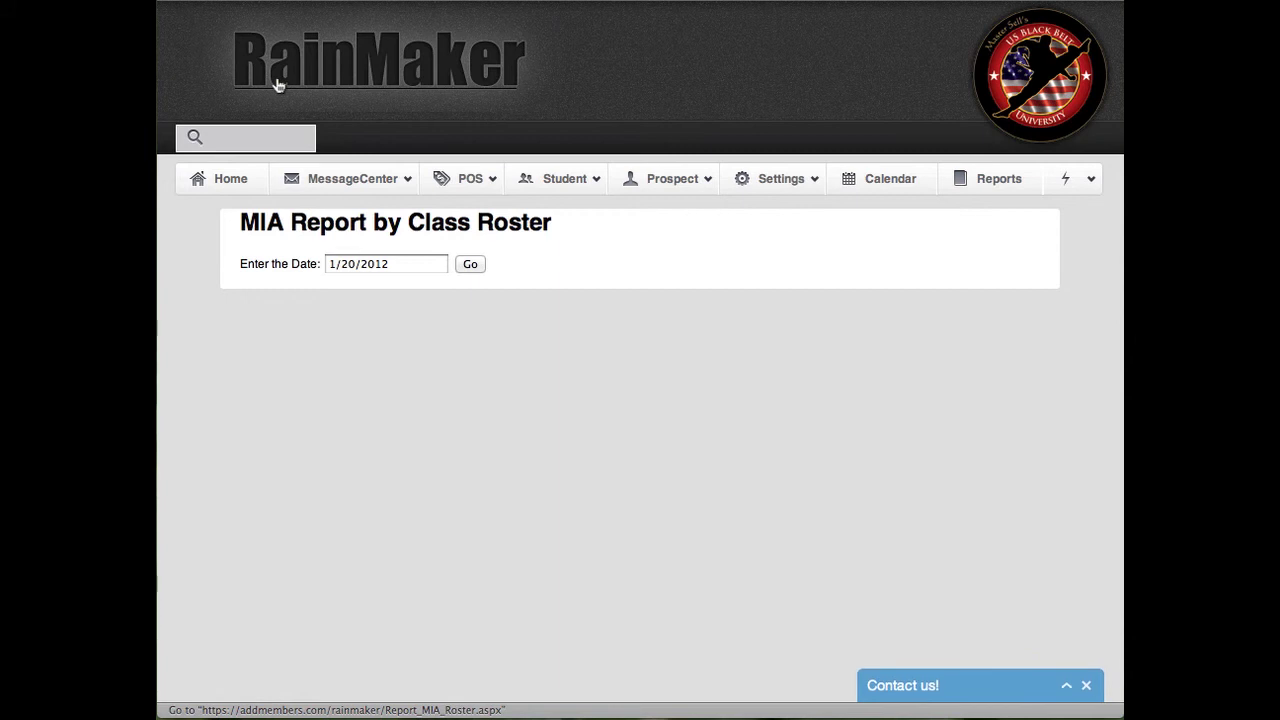